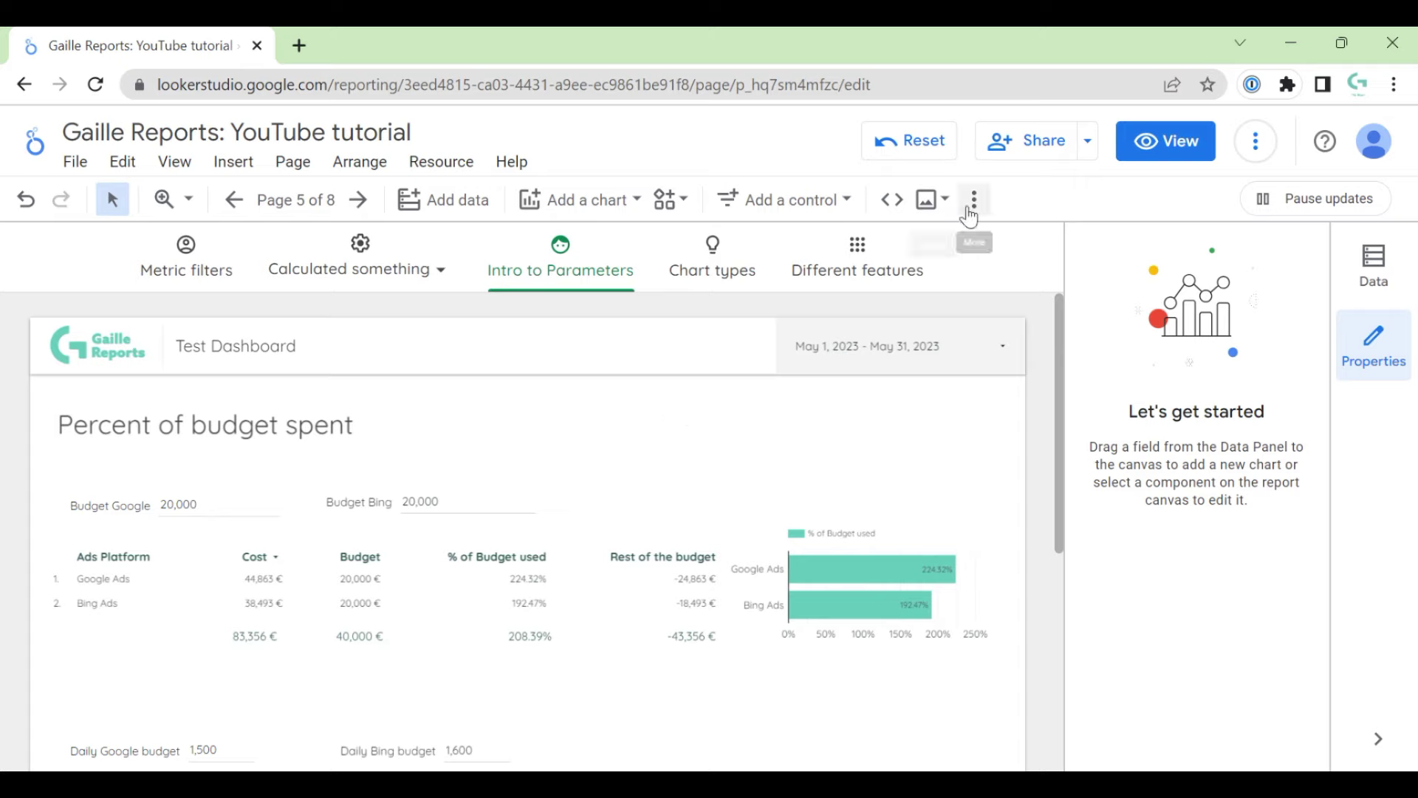
Open the Email delivery dialog from the Share menu and highlight the sender name.
left_click(1088, 142)
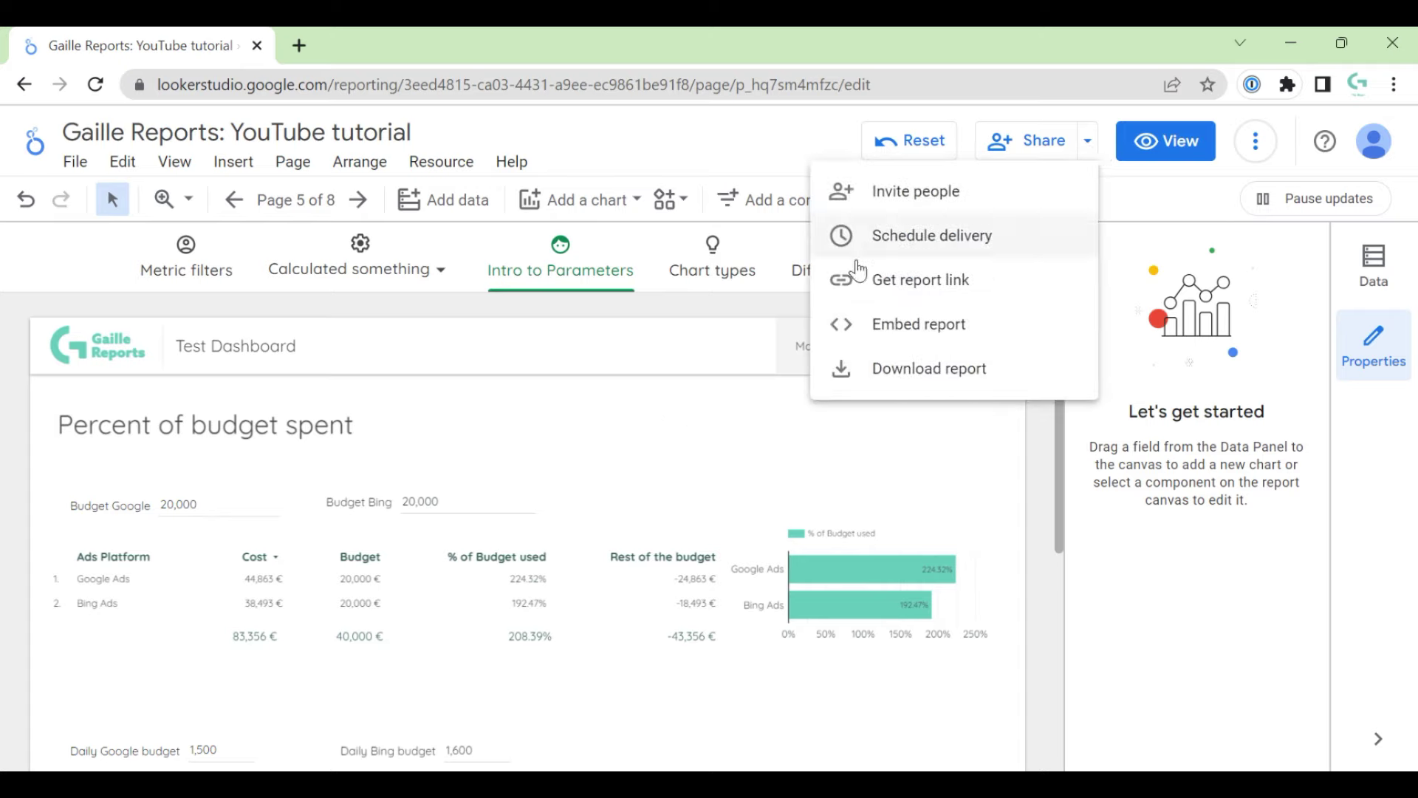
left_click(937, 241)
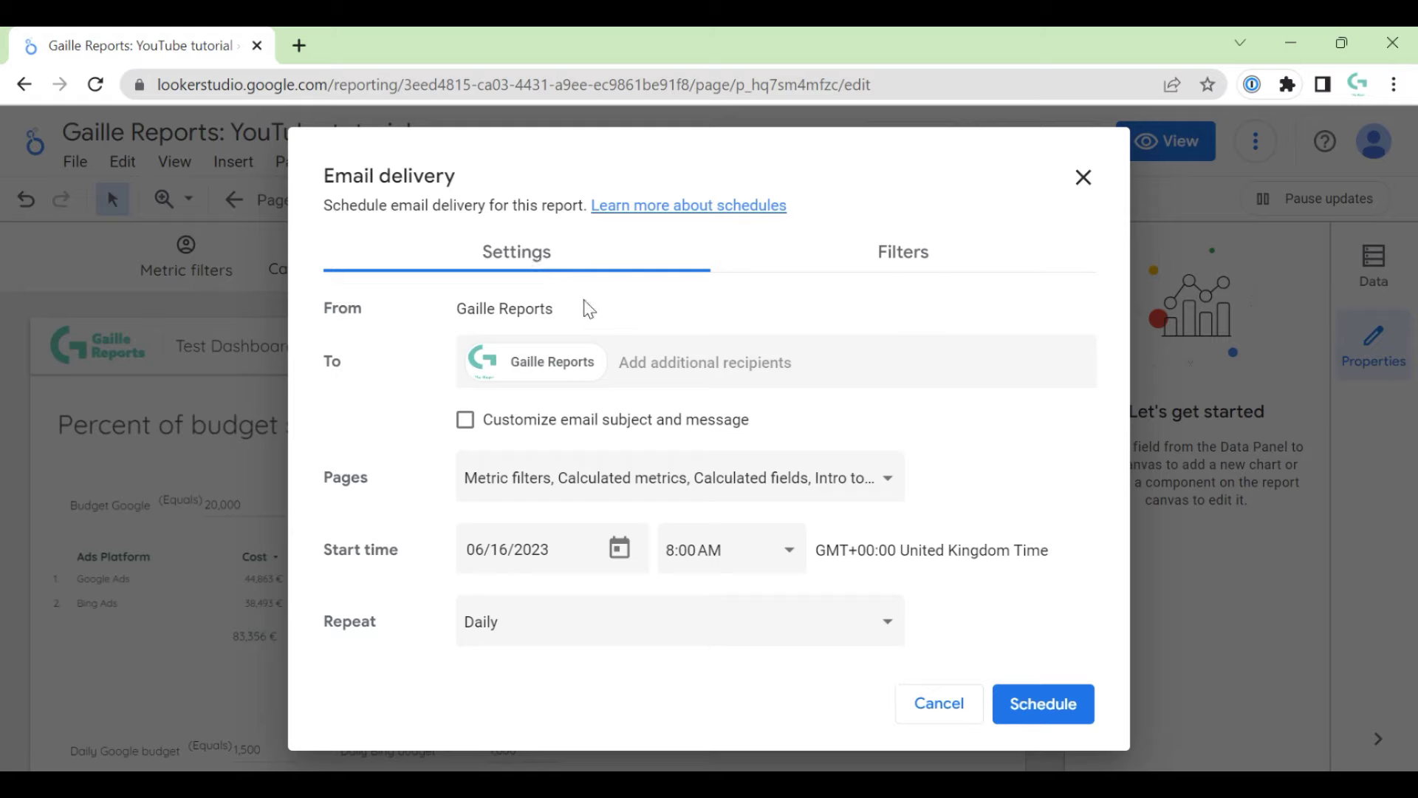
left_click_drag(579, 309, 459, 316)
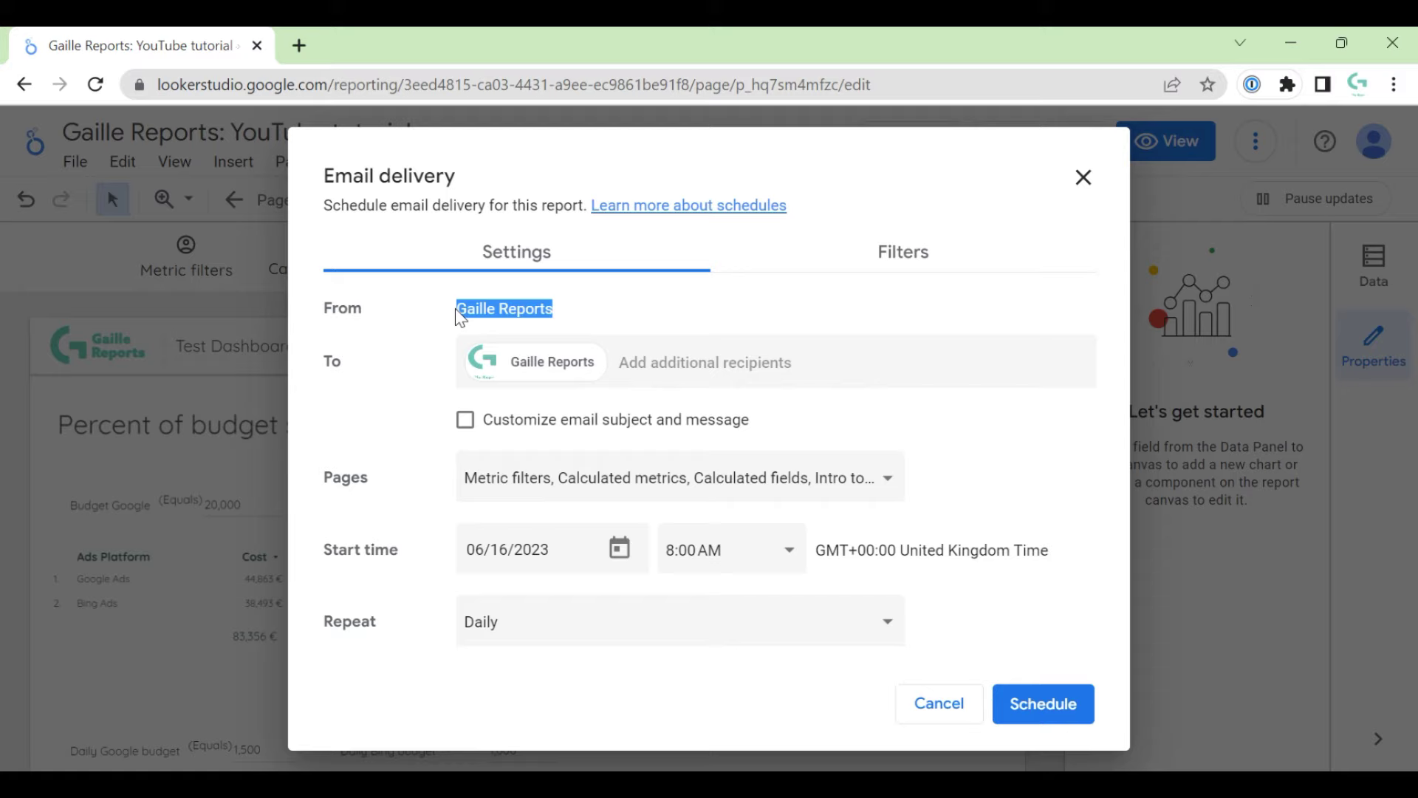
Add a second recipient by picking a suggested address in the To field.
left_click(660, 374)
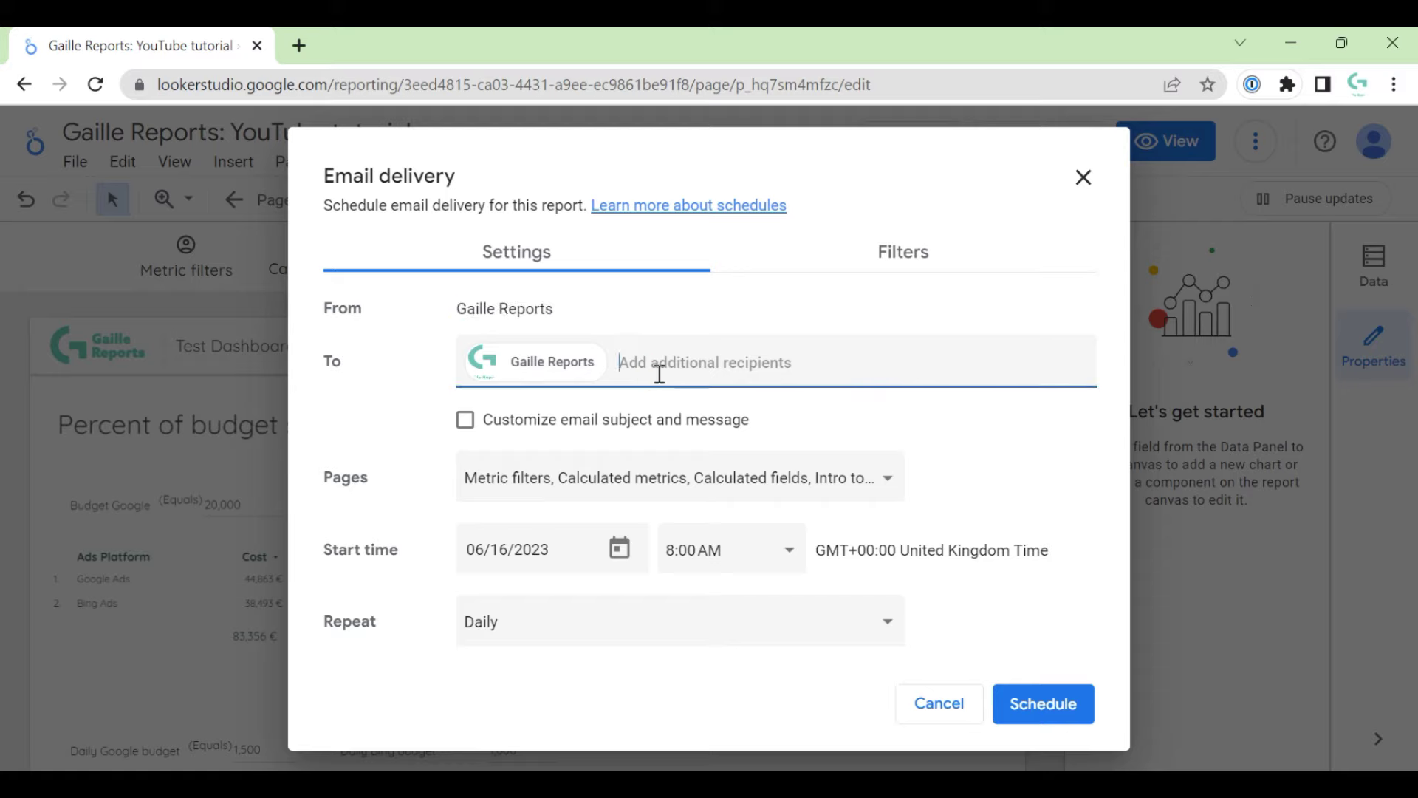
type("ga")
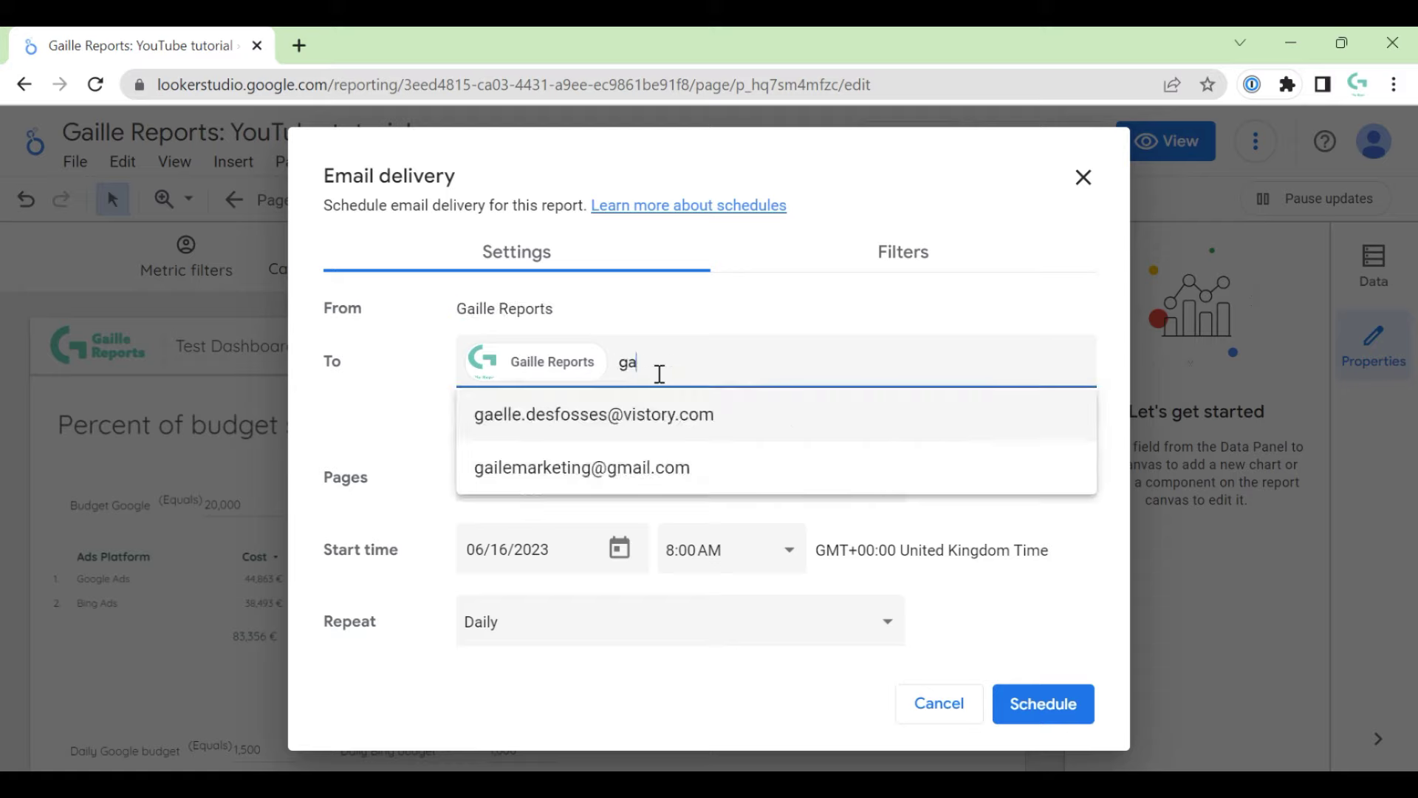
left_click(644, 471)
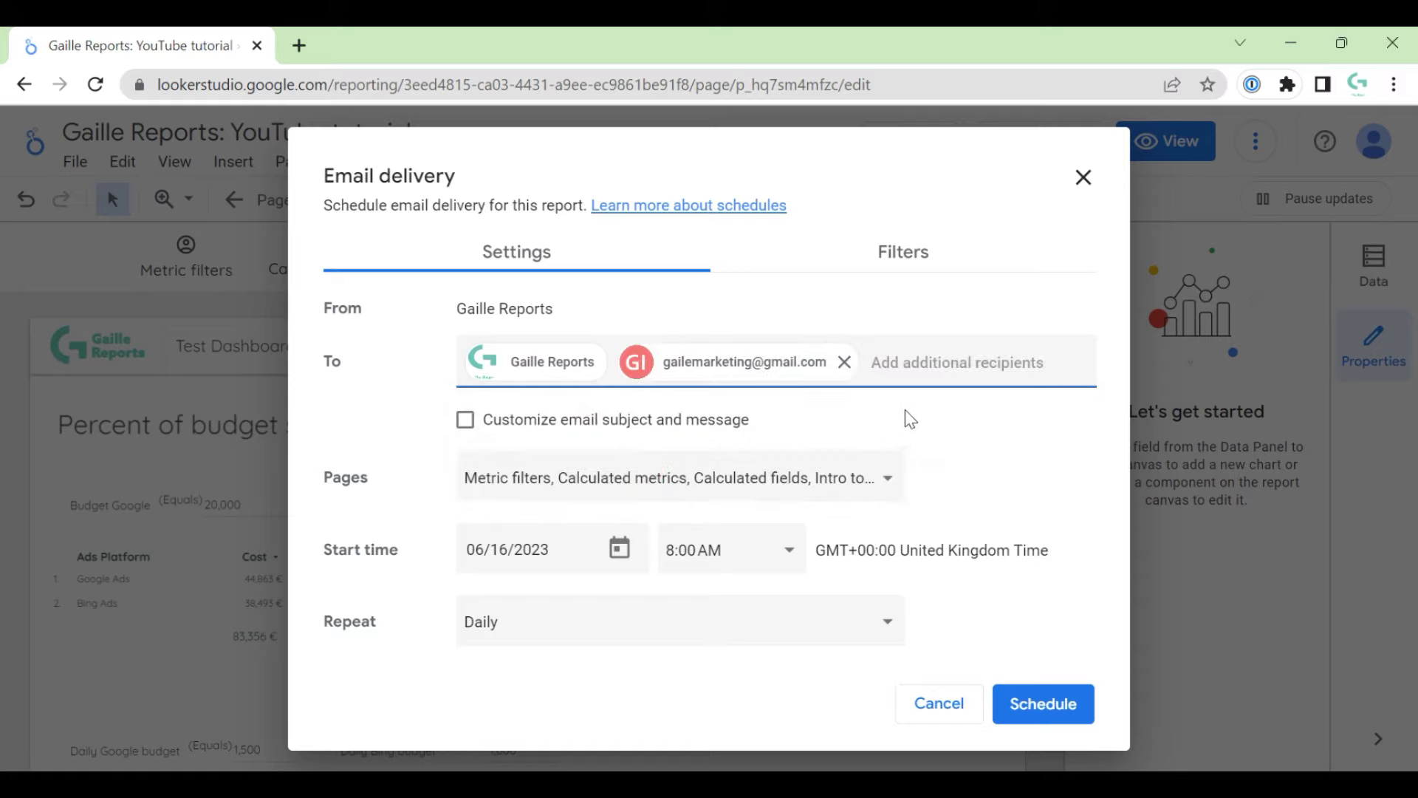
Customize the subject to 'Your monthly marketing report' and the message to 'Hi, you report is here'.
left_click(470, 422)
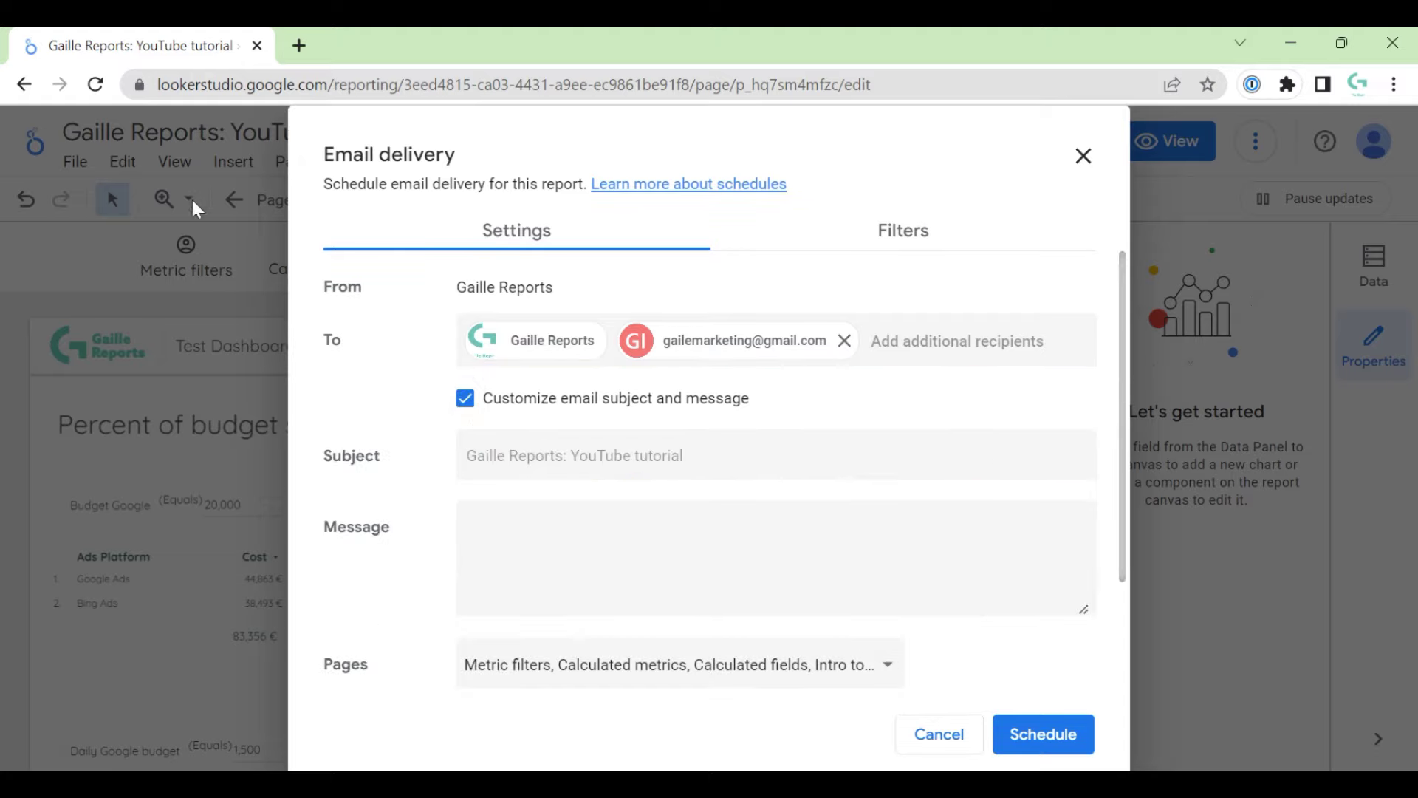
left_click(508, 455)
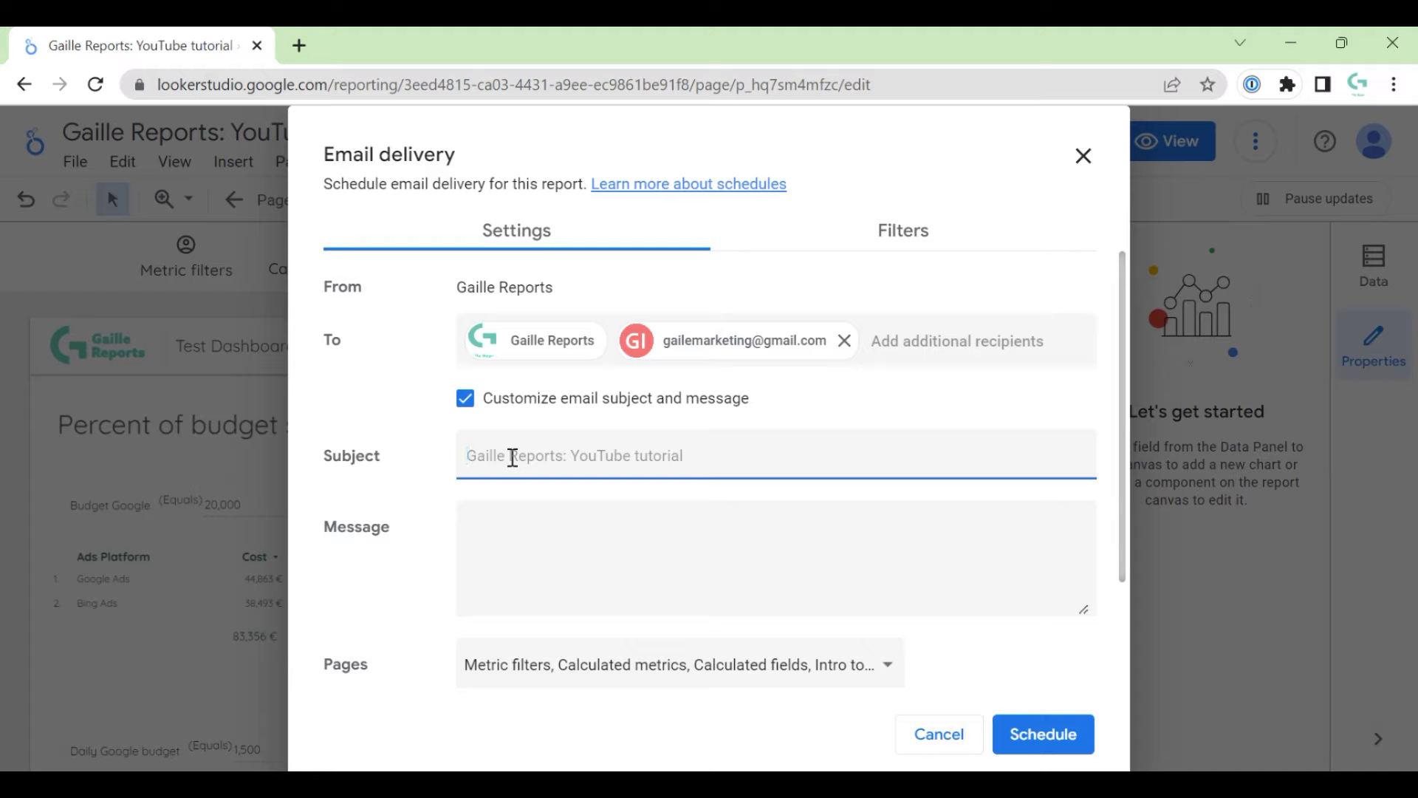
type("M")
key("BackSpace")
type("Yout")
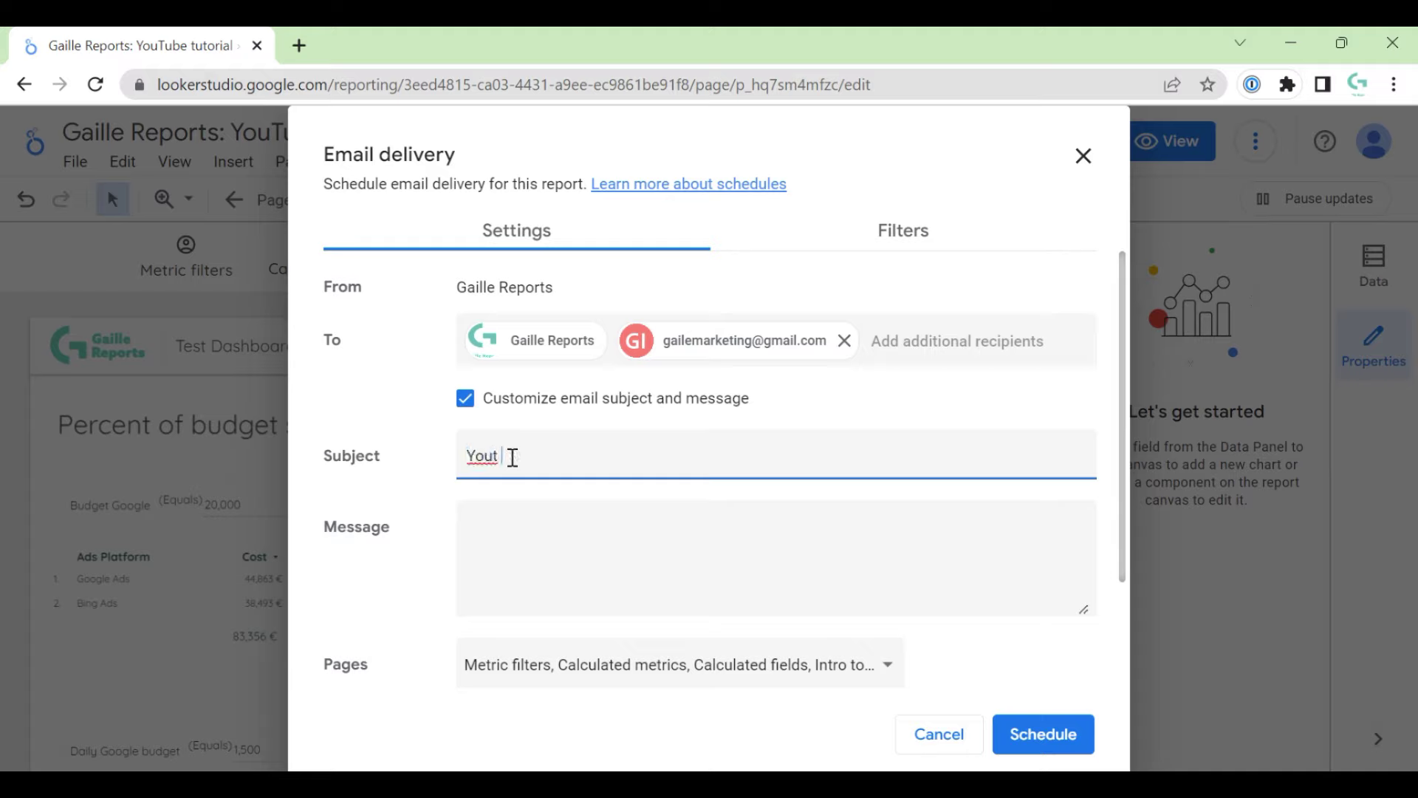
key("BackSpace")
type("r mo")
type("ntl")
type("h")
type("h")
type("ly marketing")
type("report")
left_click(552, 558)
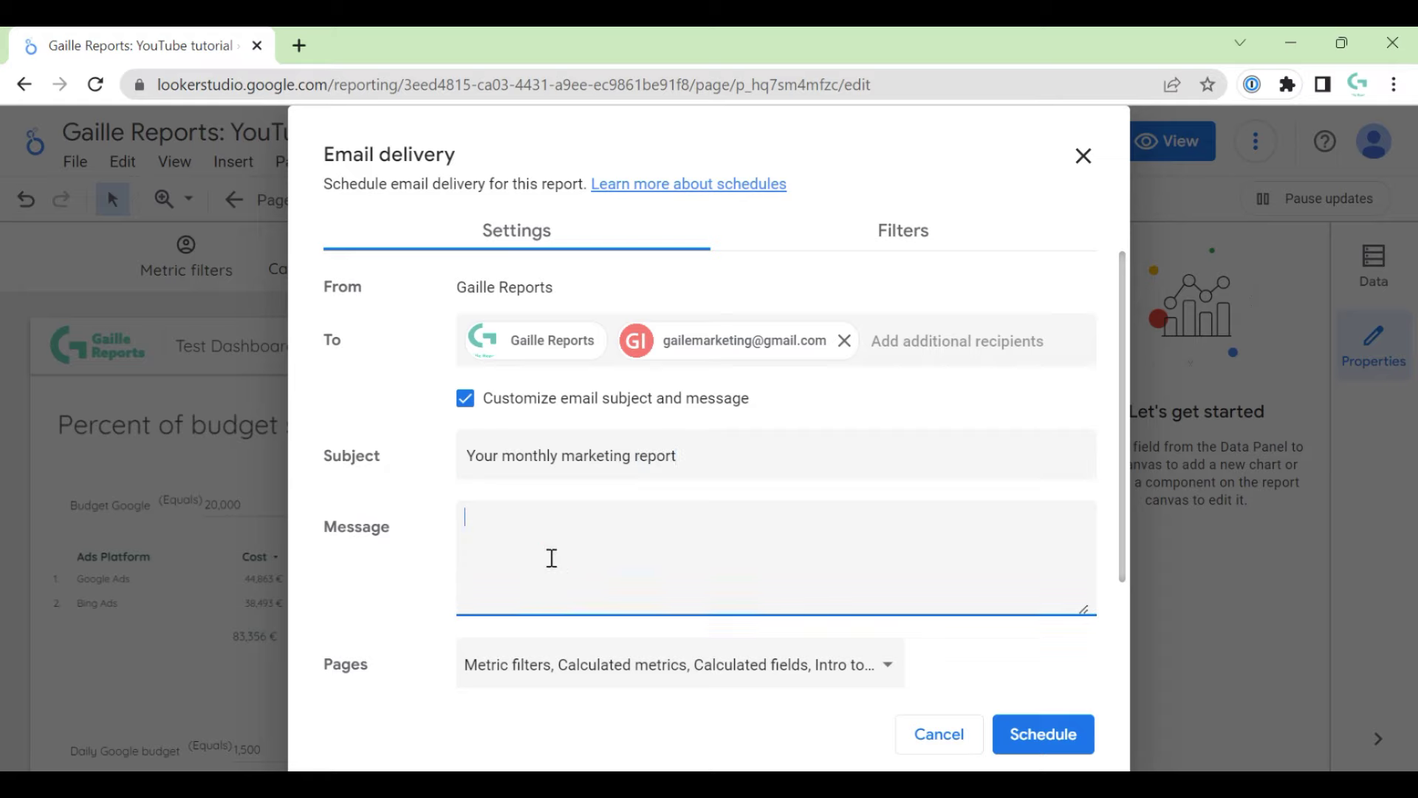
type("Hi")
type(", you report is here")
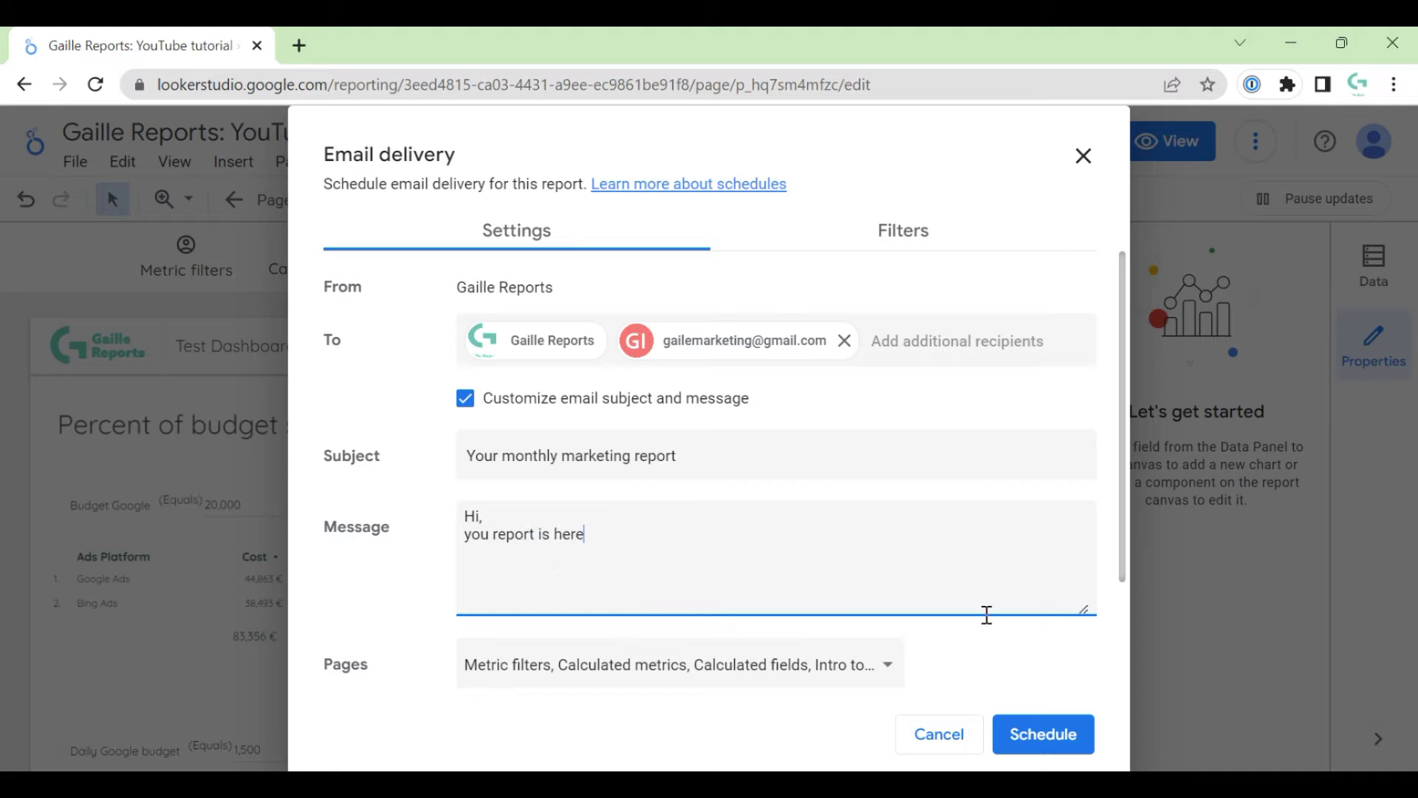
scroll(984, 613, "down", 2)
left_click(890, 514)
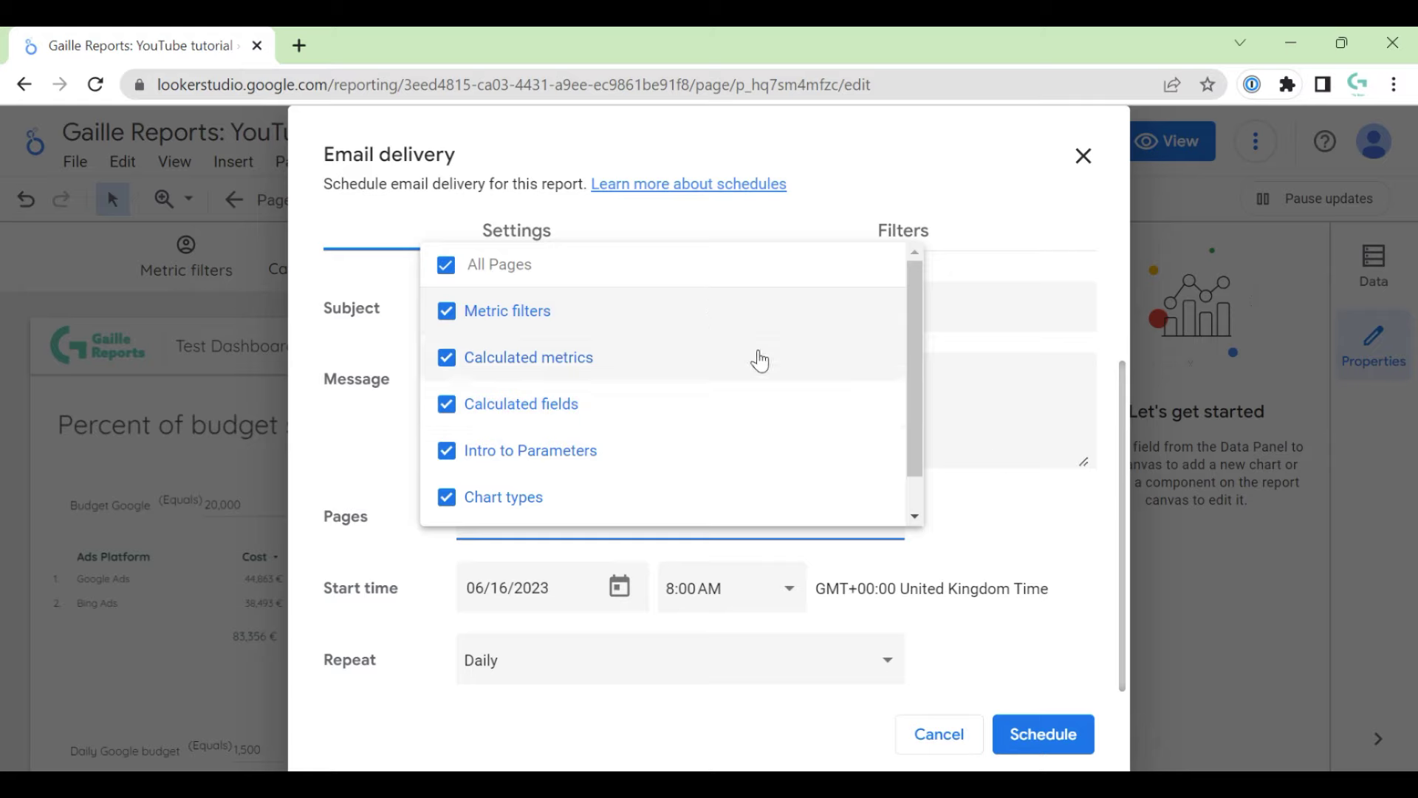
left_click(1071, 505)
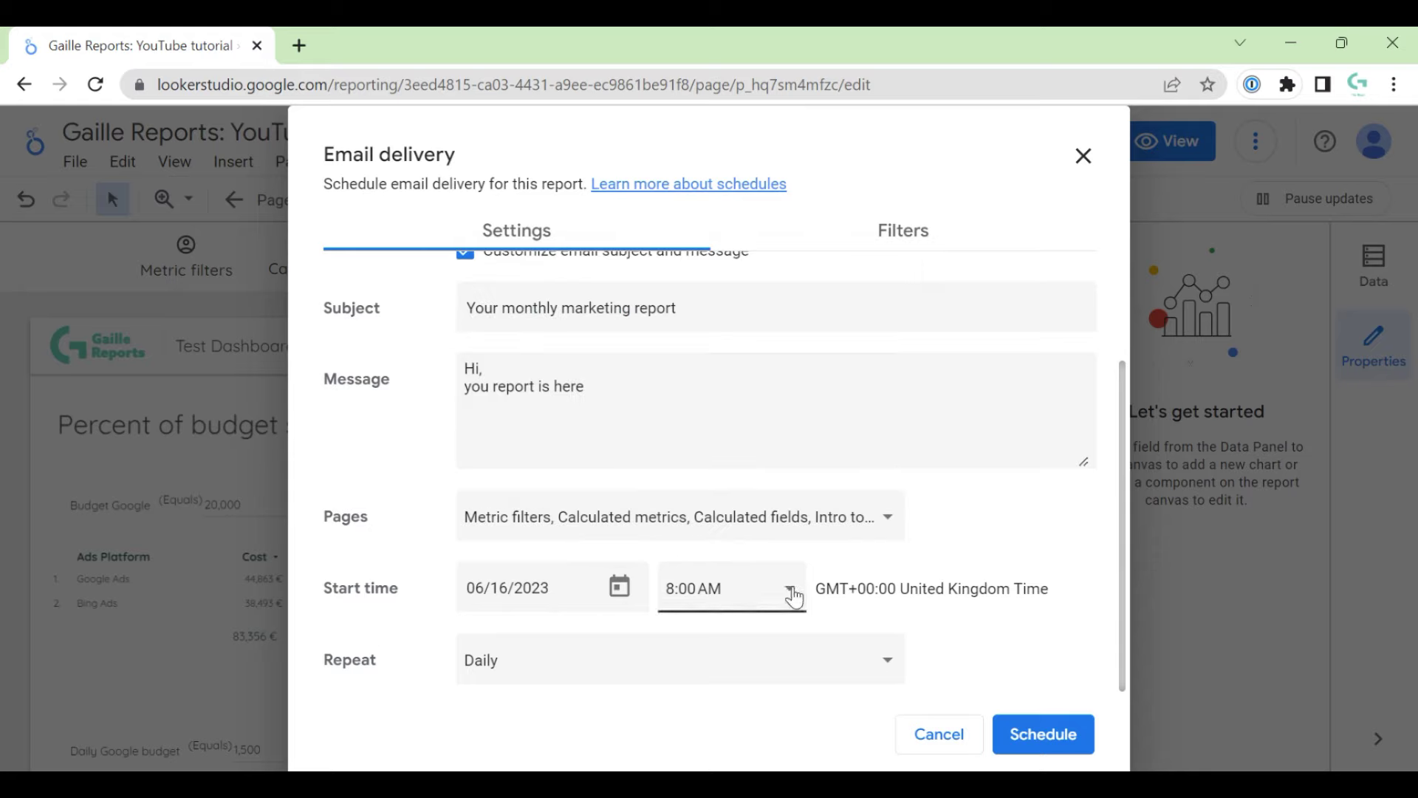
scroll(887, 628, "down", 1)
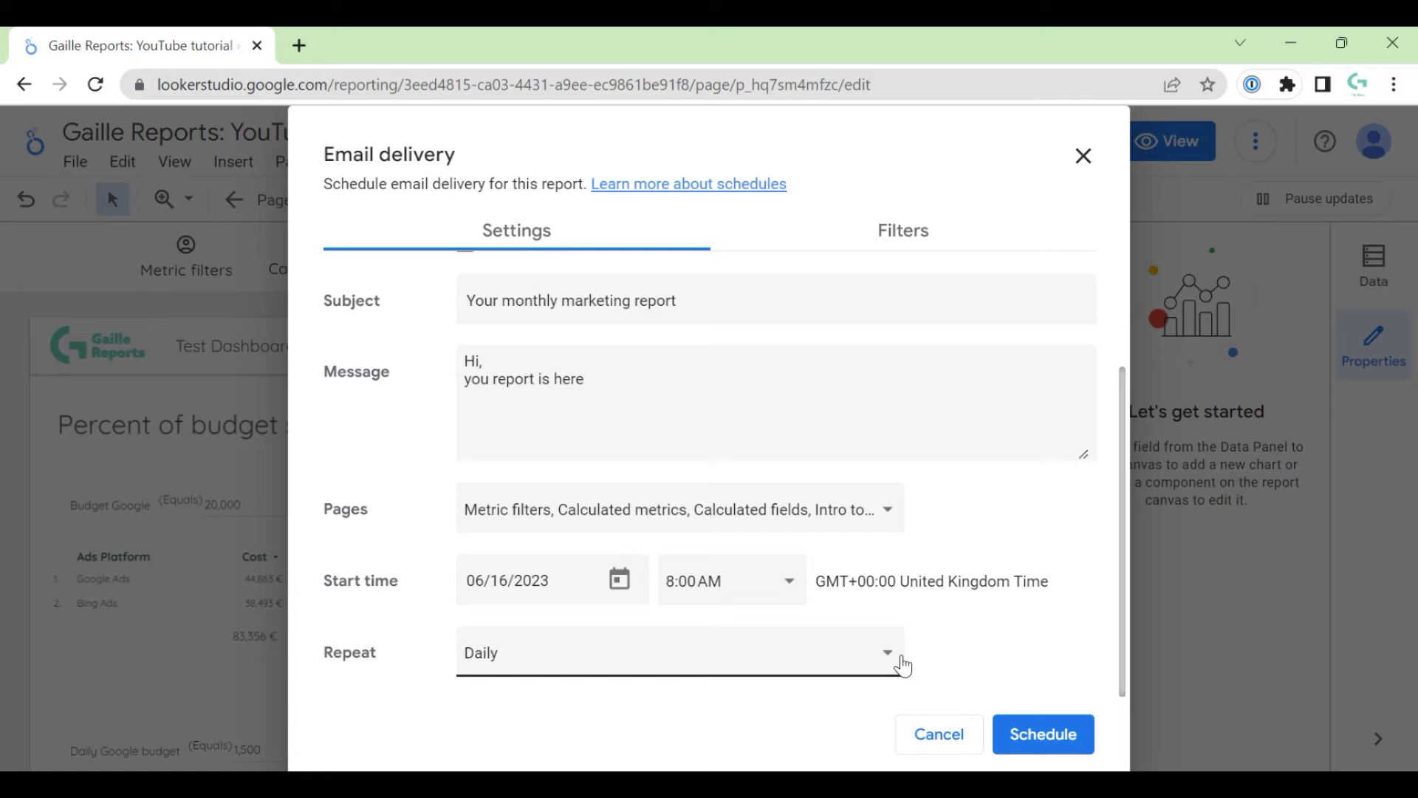
Try a weekly Friday repeat and start dates of June 19 and June 21.
left_click(879, 656)
left_click(683, 497)
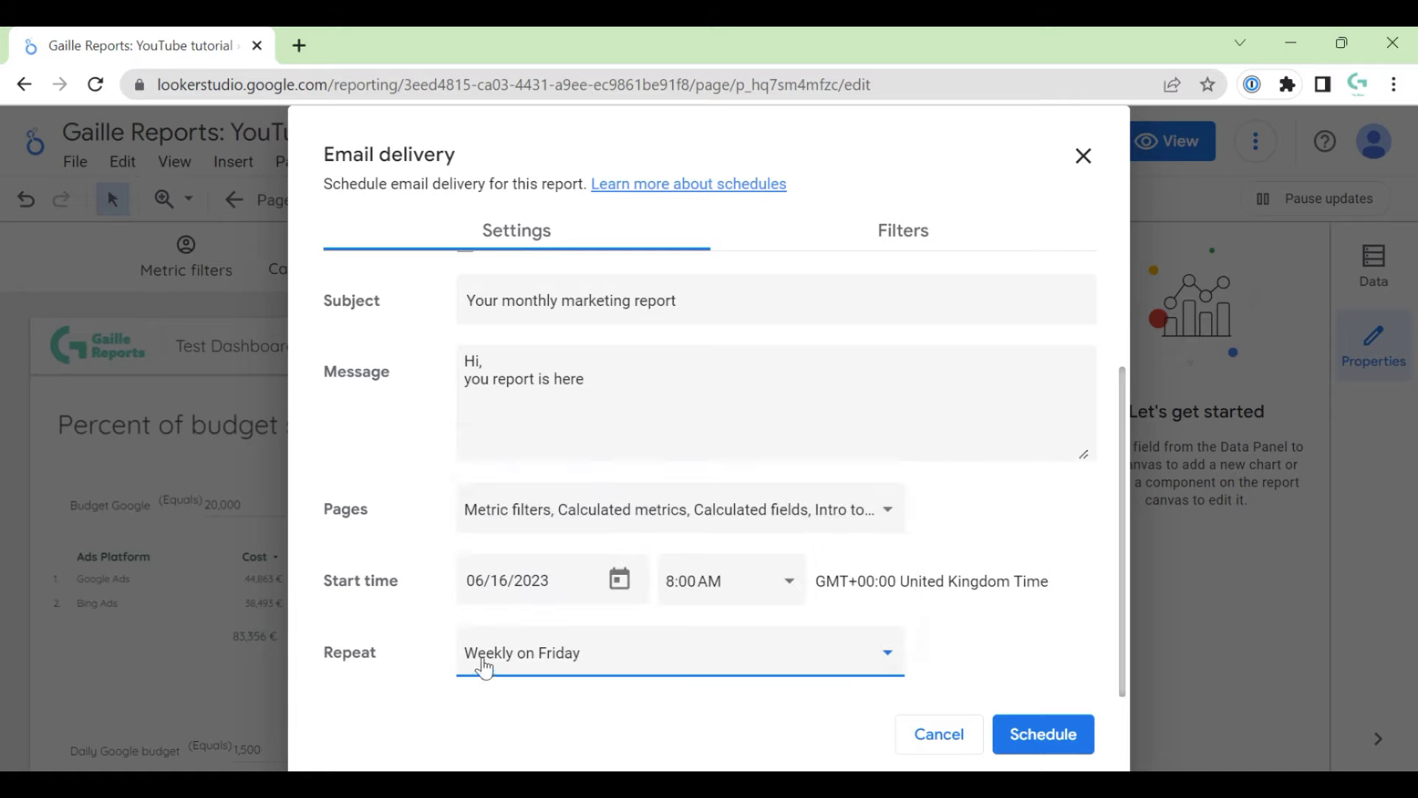
left_click(613, 661)
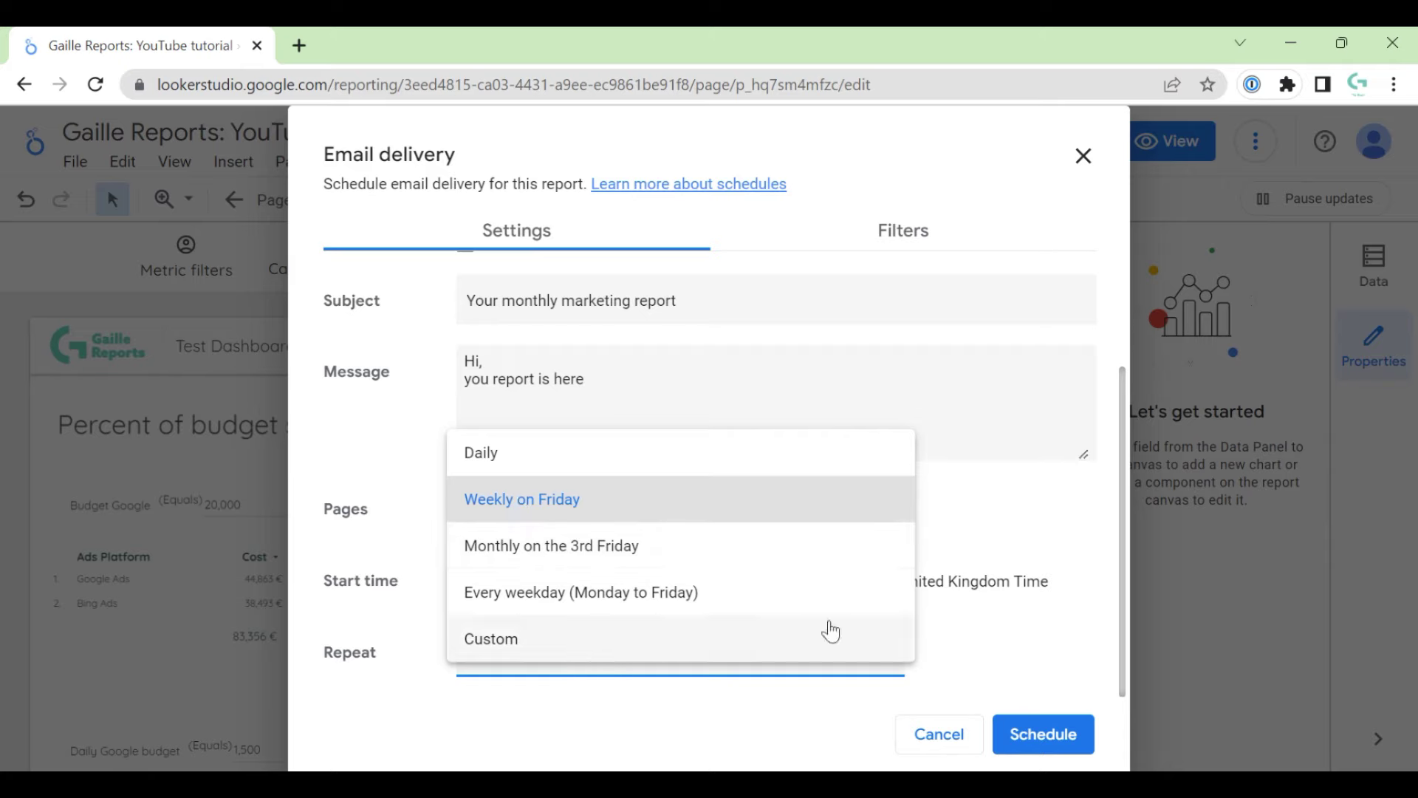
left_click(1003, 648)
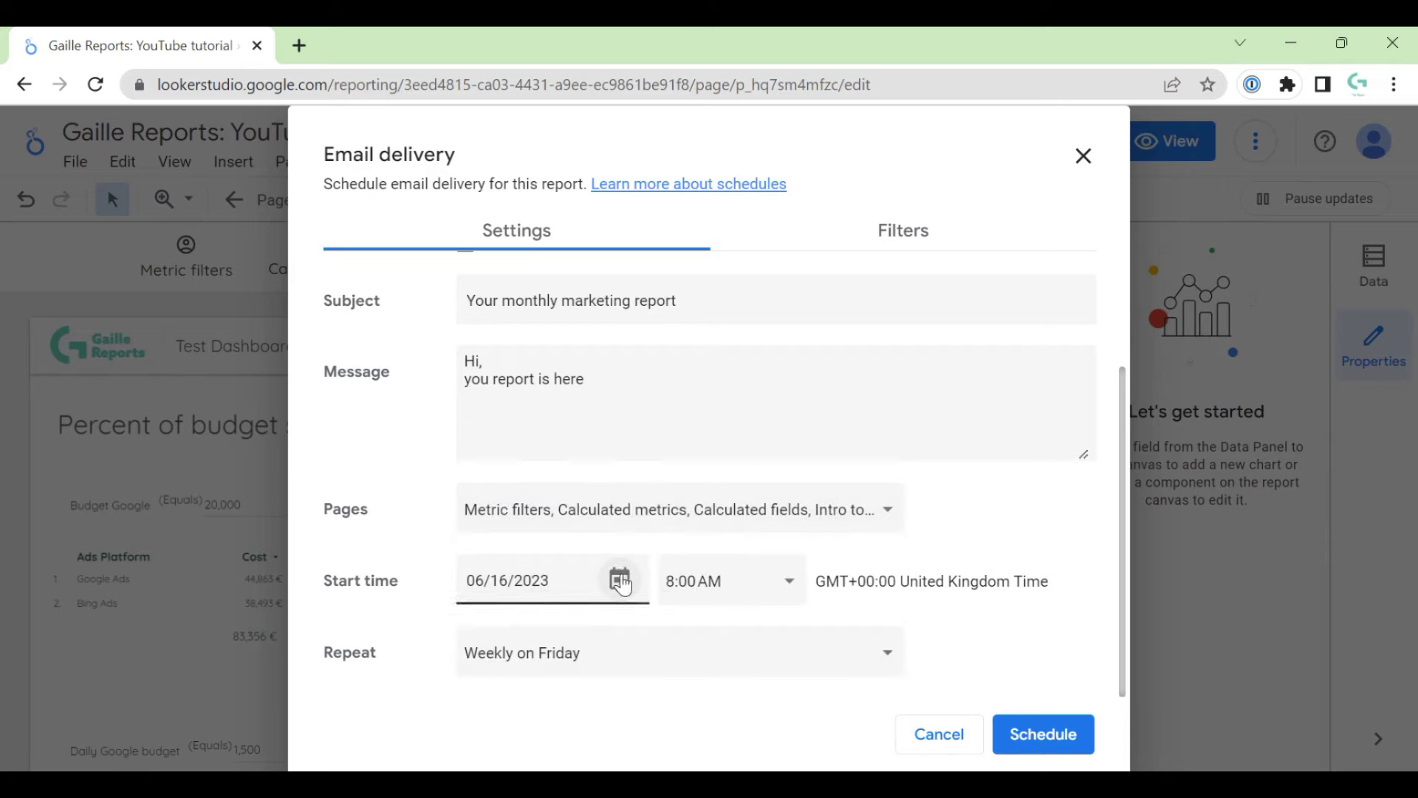
left_click(619, 581)
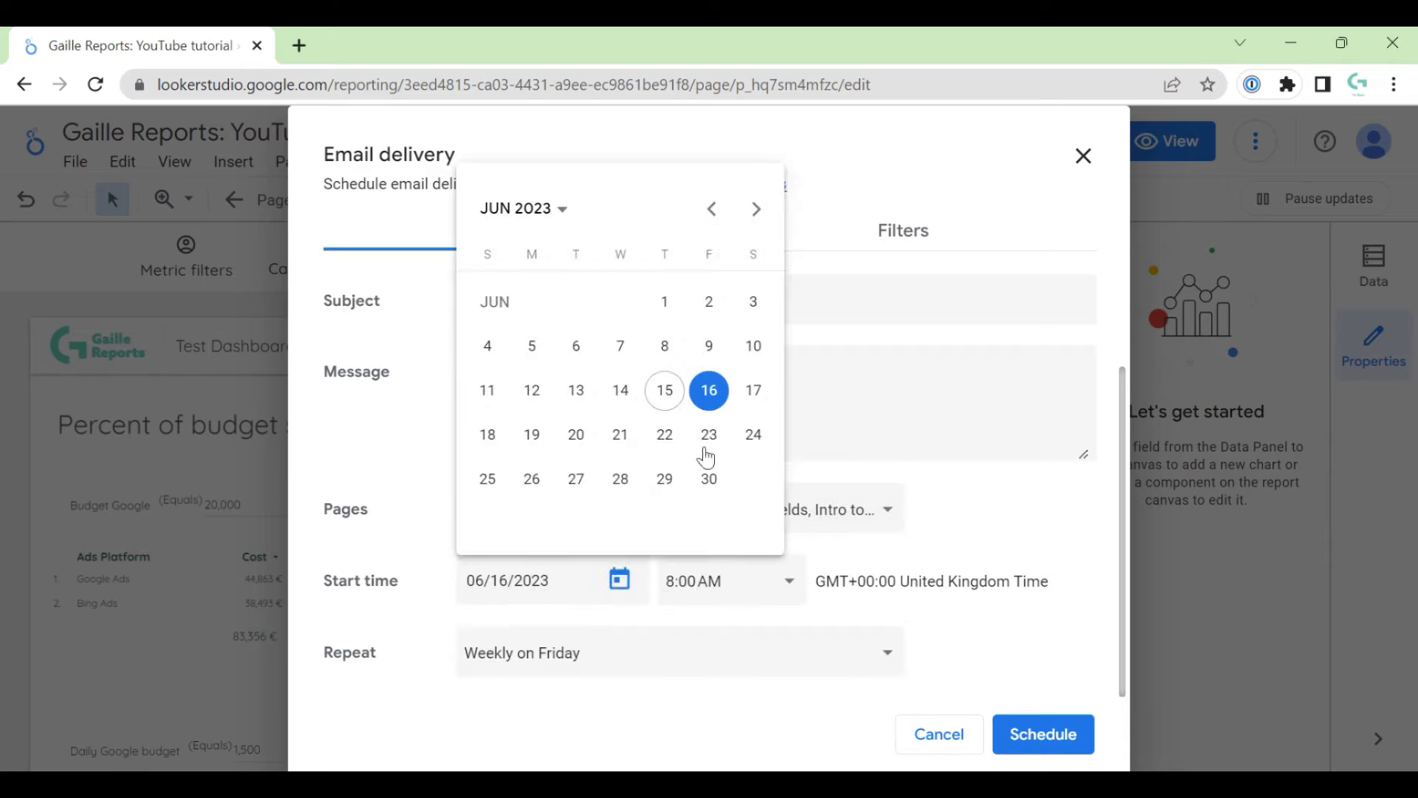
left_click(533, 434)
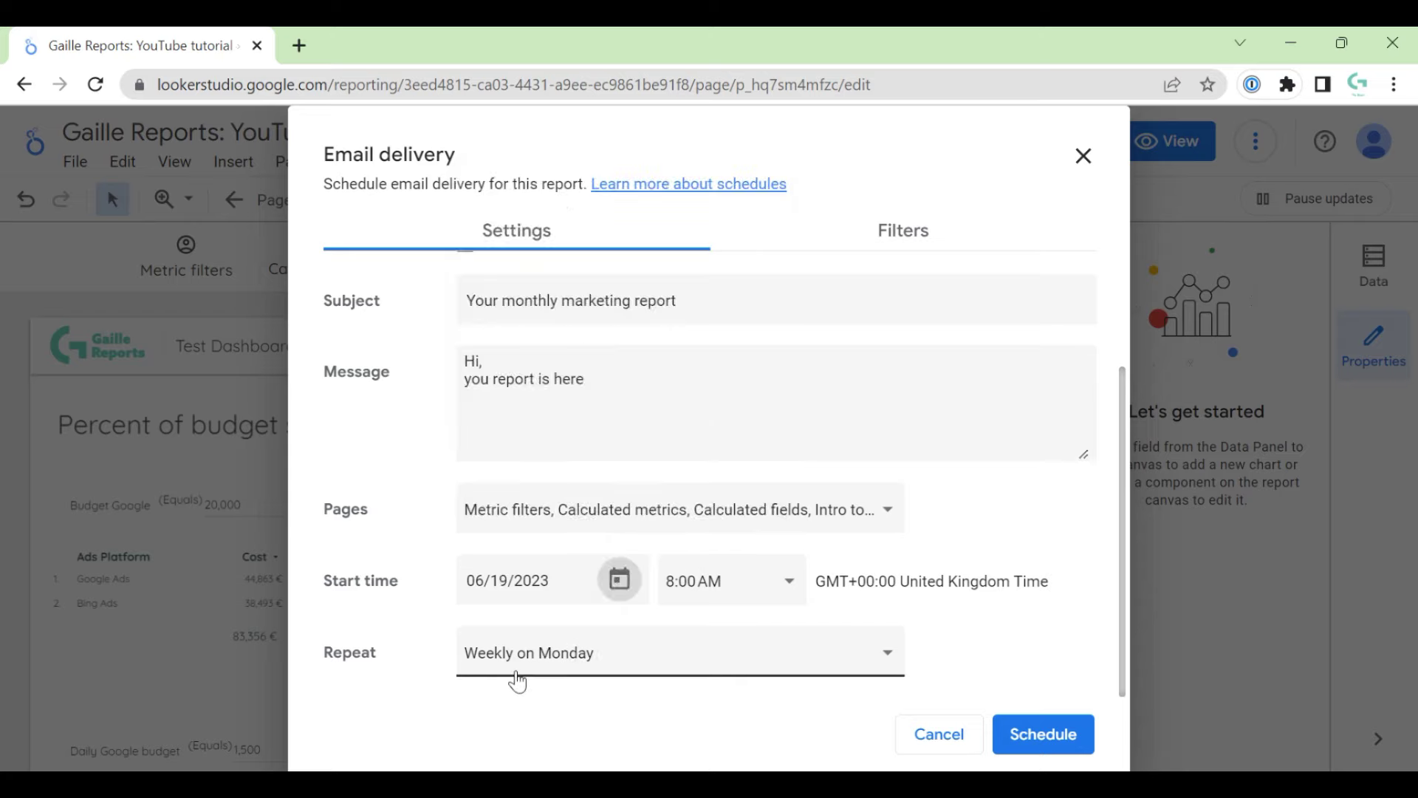
left_click(620, 580)
left_click(620, 441)
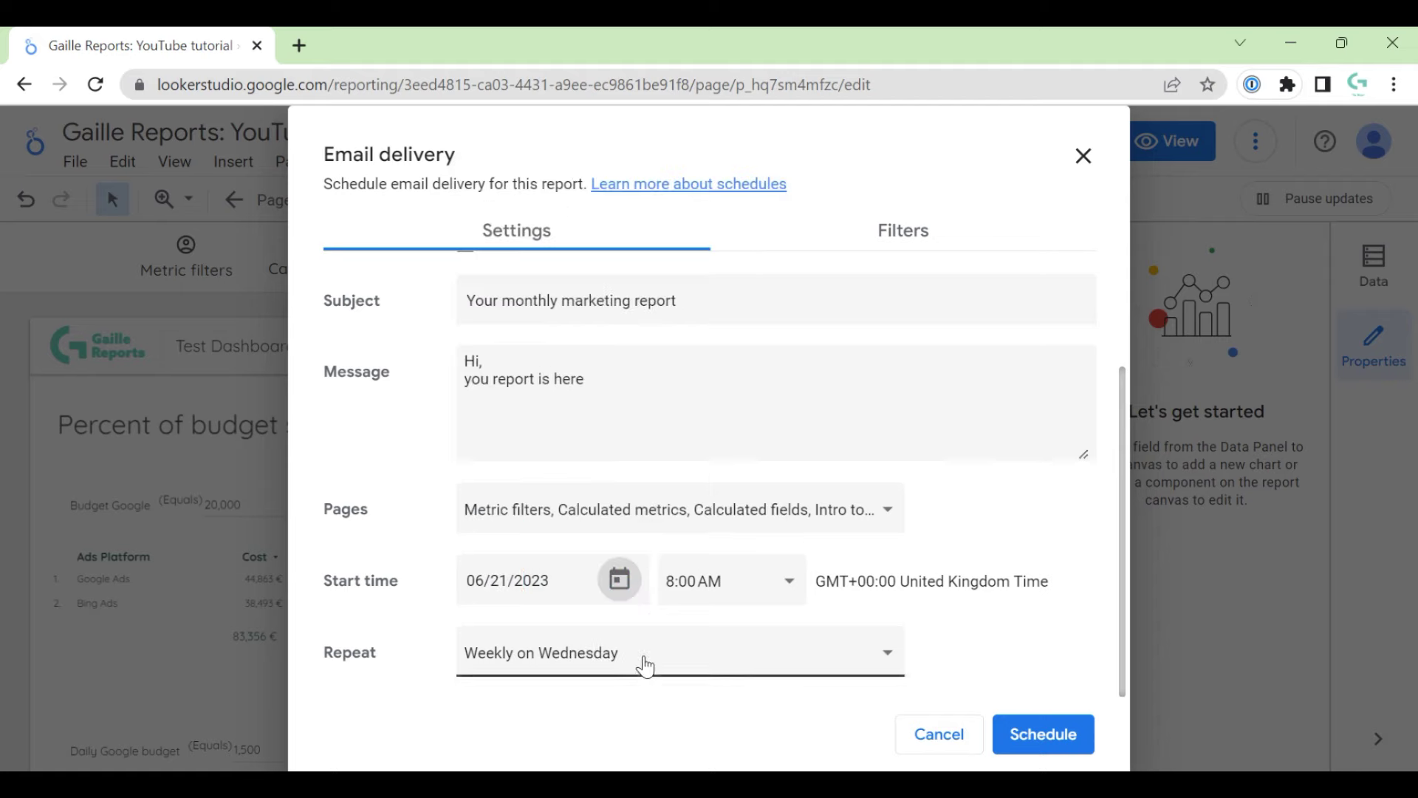
Set the start date to June 30, 2023 with a monthly repeat on the last Friday.
left_click(888, 652)
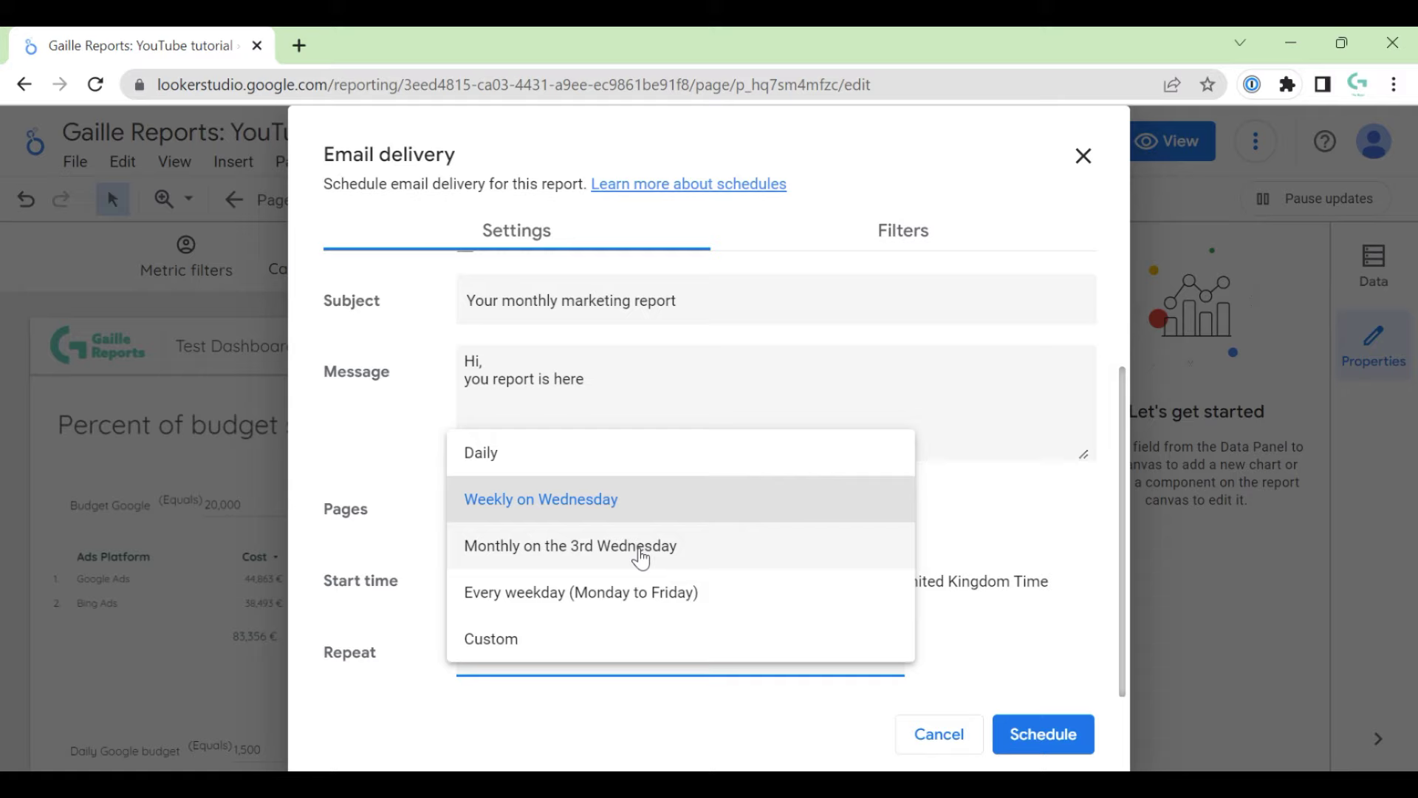
left_click(640, 546)
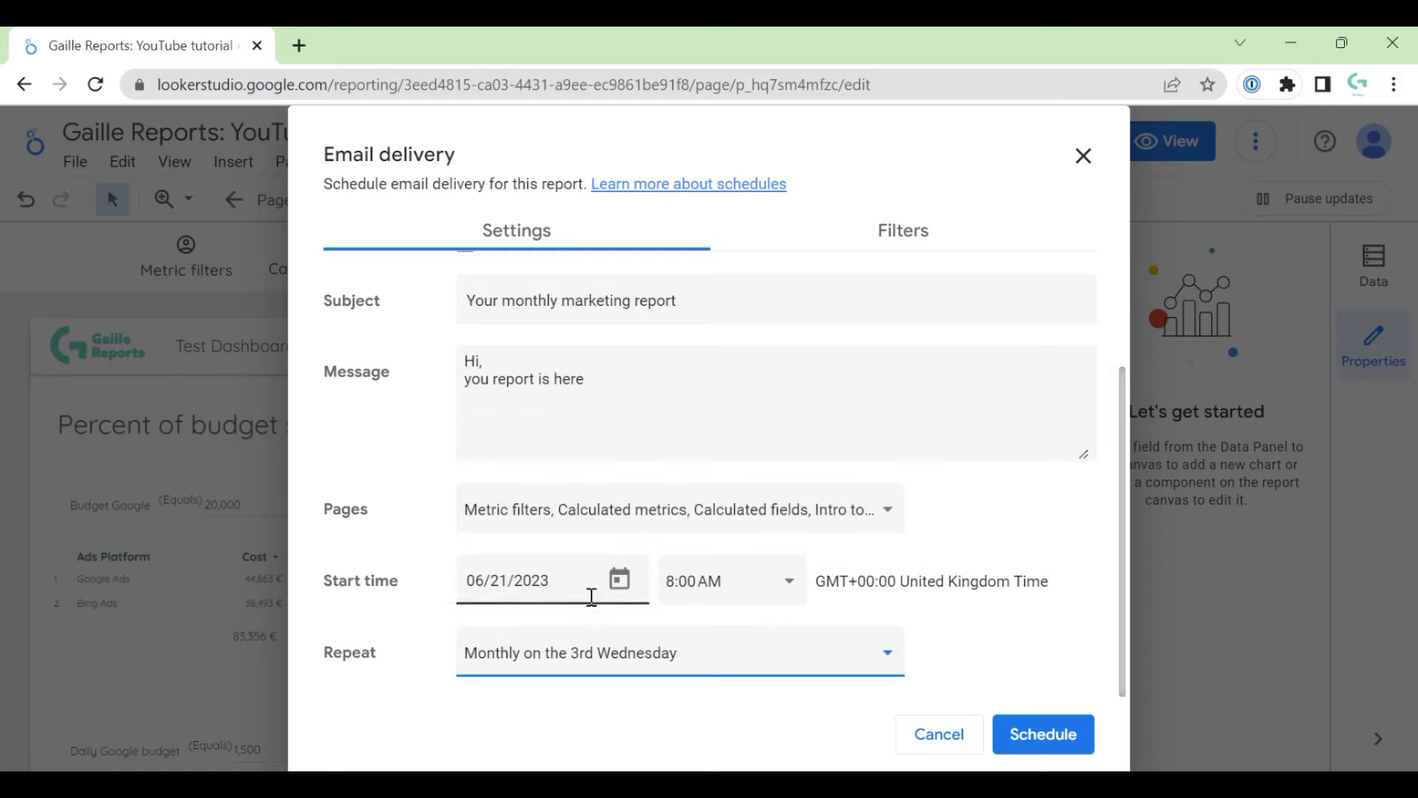
left_click(619, 580)
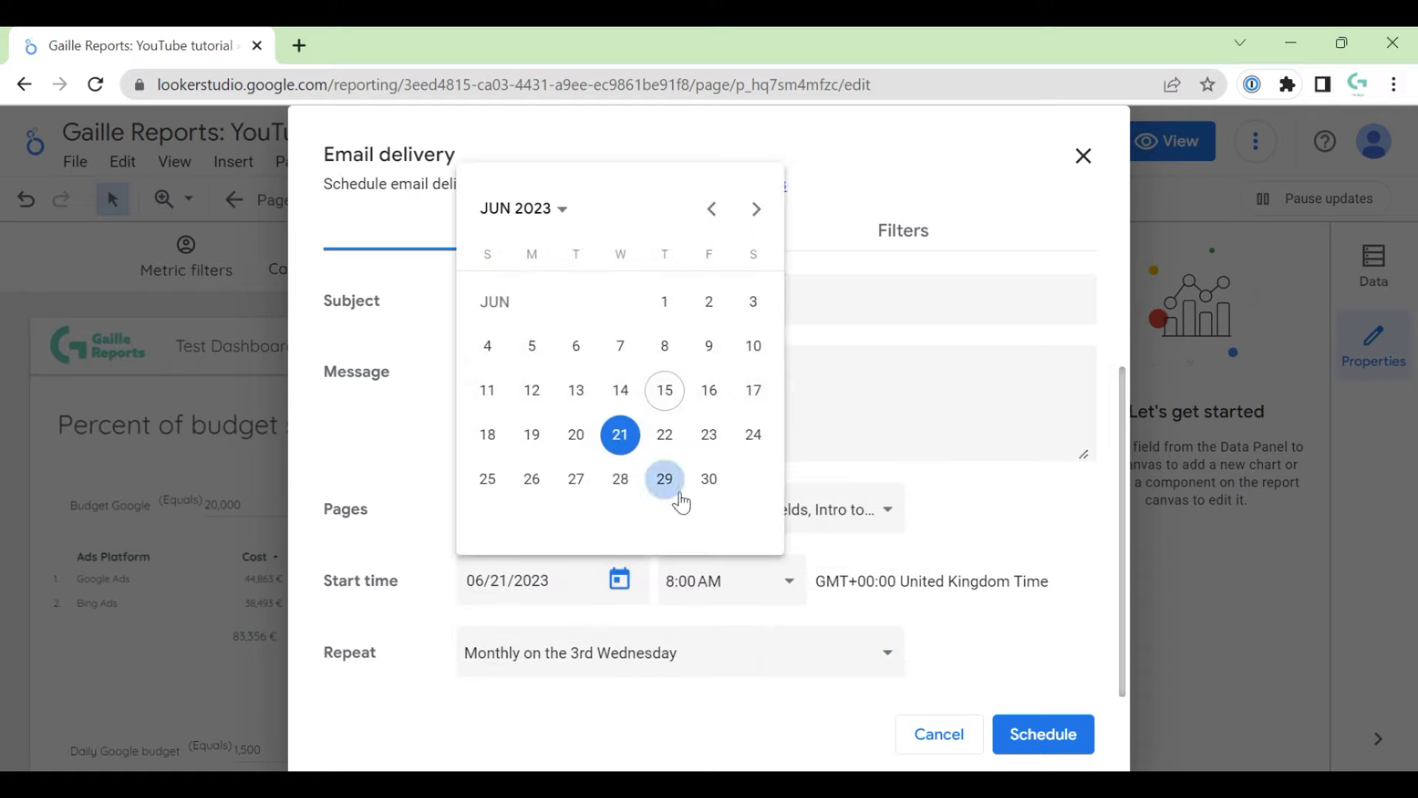
left_click(710, 478)
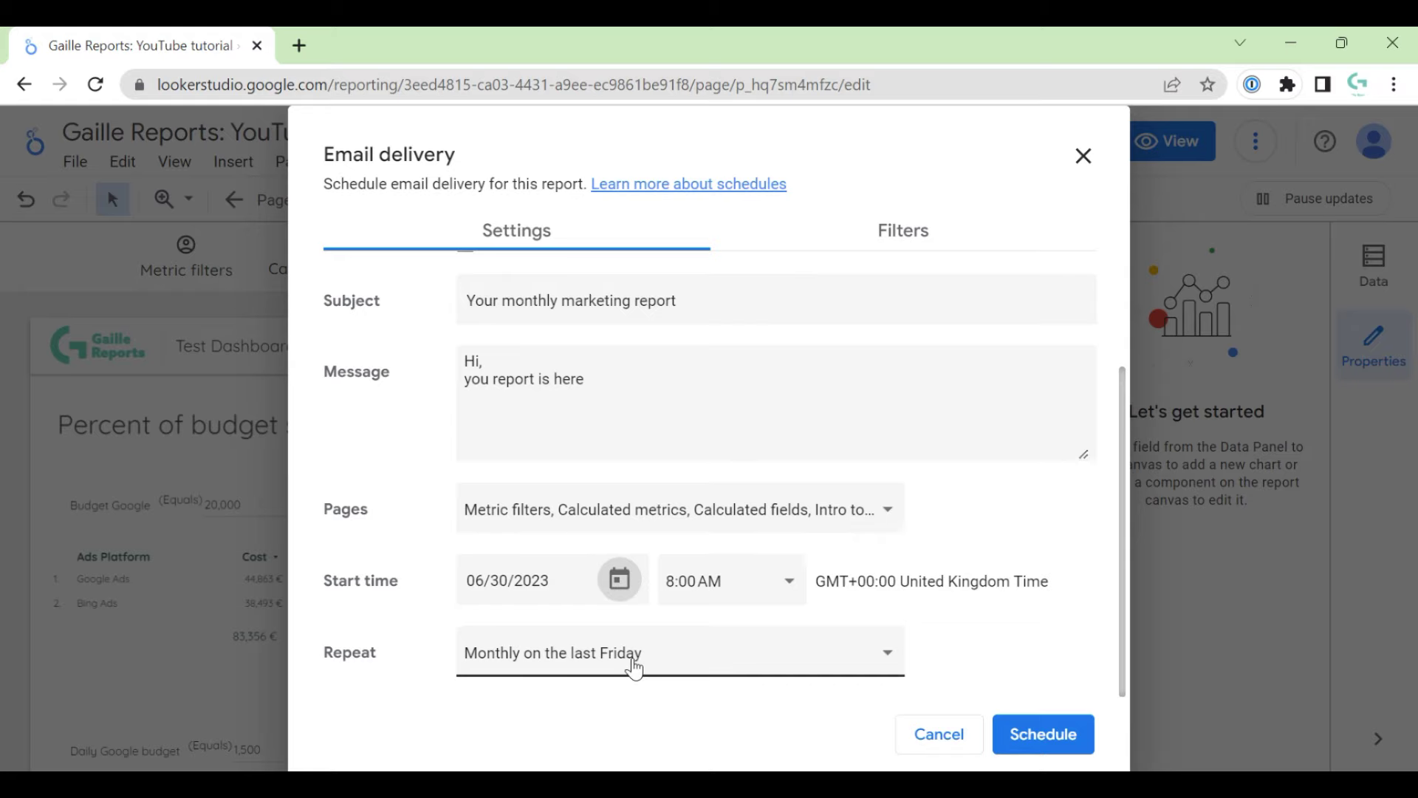
left_click(839, 670)
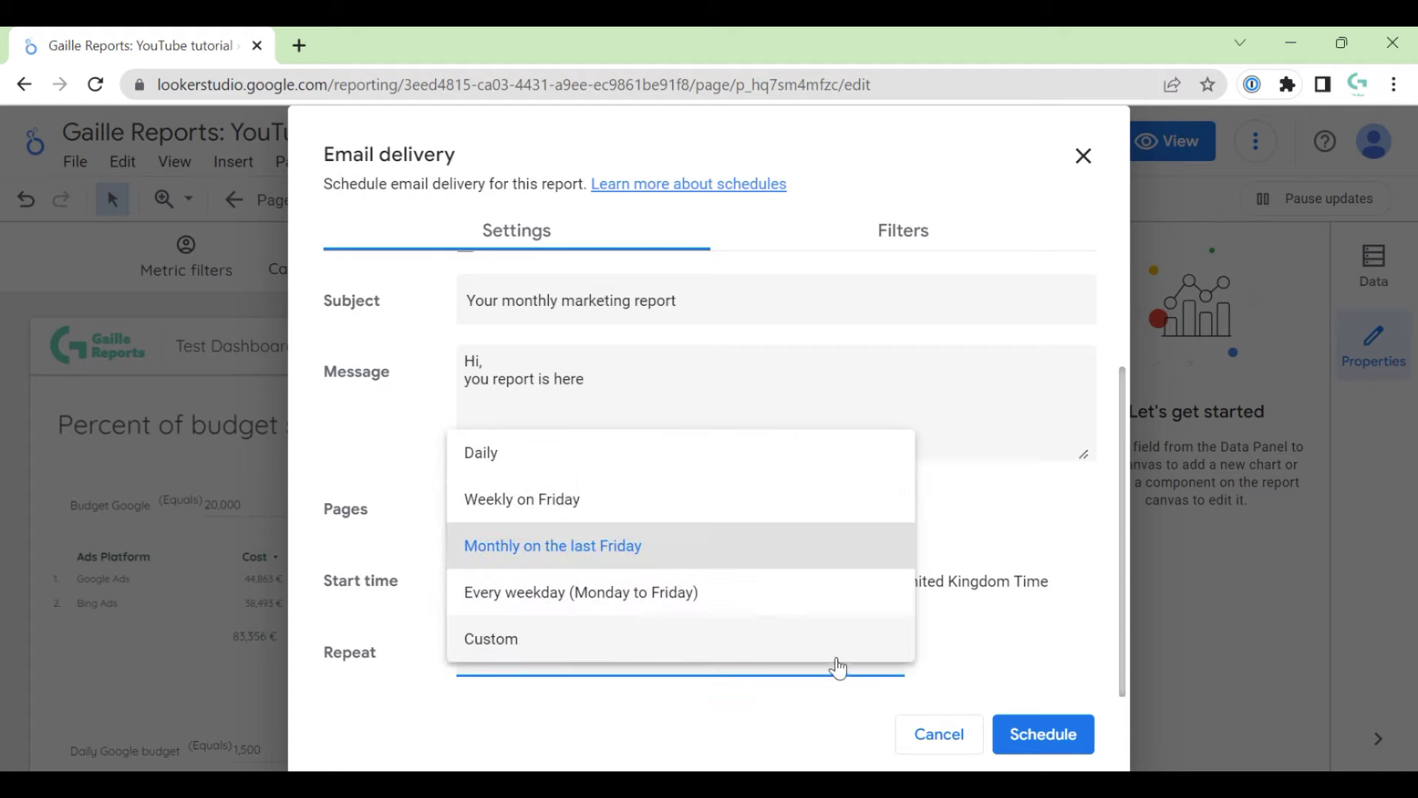
Make Repeat custom: every 2 months on day 1, starting July 1, 2023 at 8:00 AM.
left_click(493, 640)
scroll(990, 648, "down", 1)
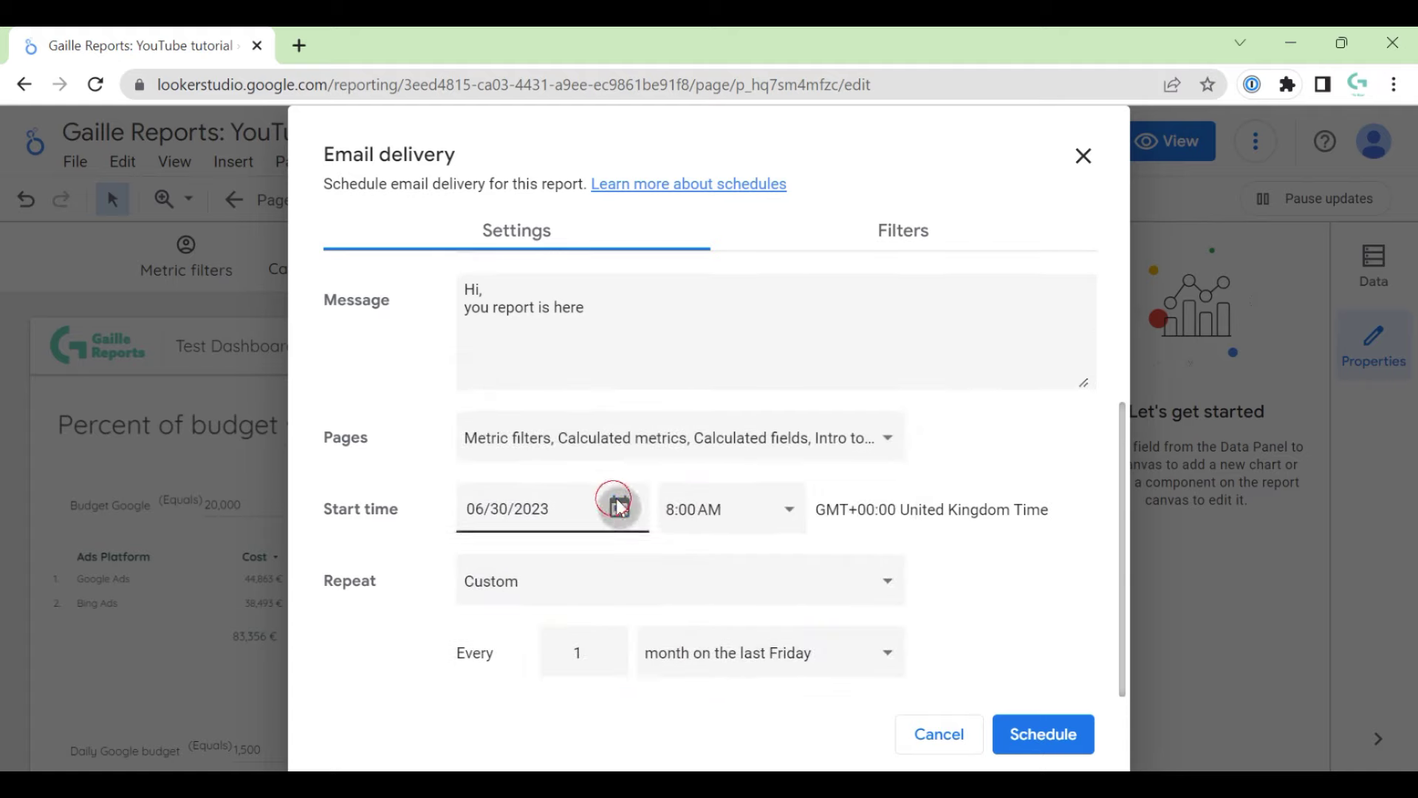
left_click(619, 509)
left_click(755, 161)
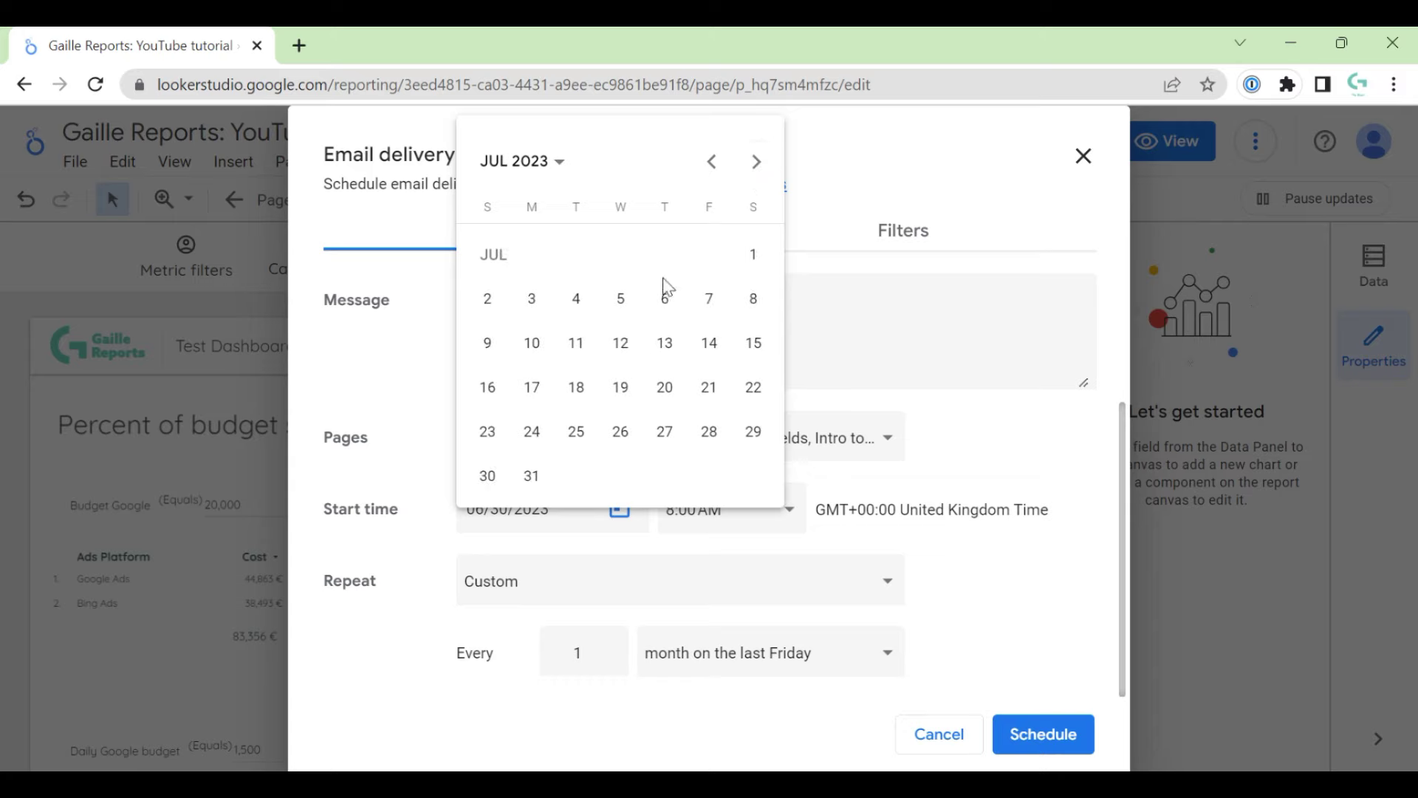
left_click(752, 255)
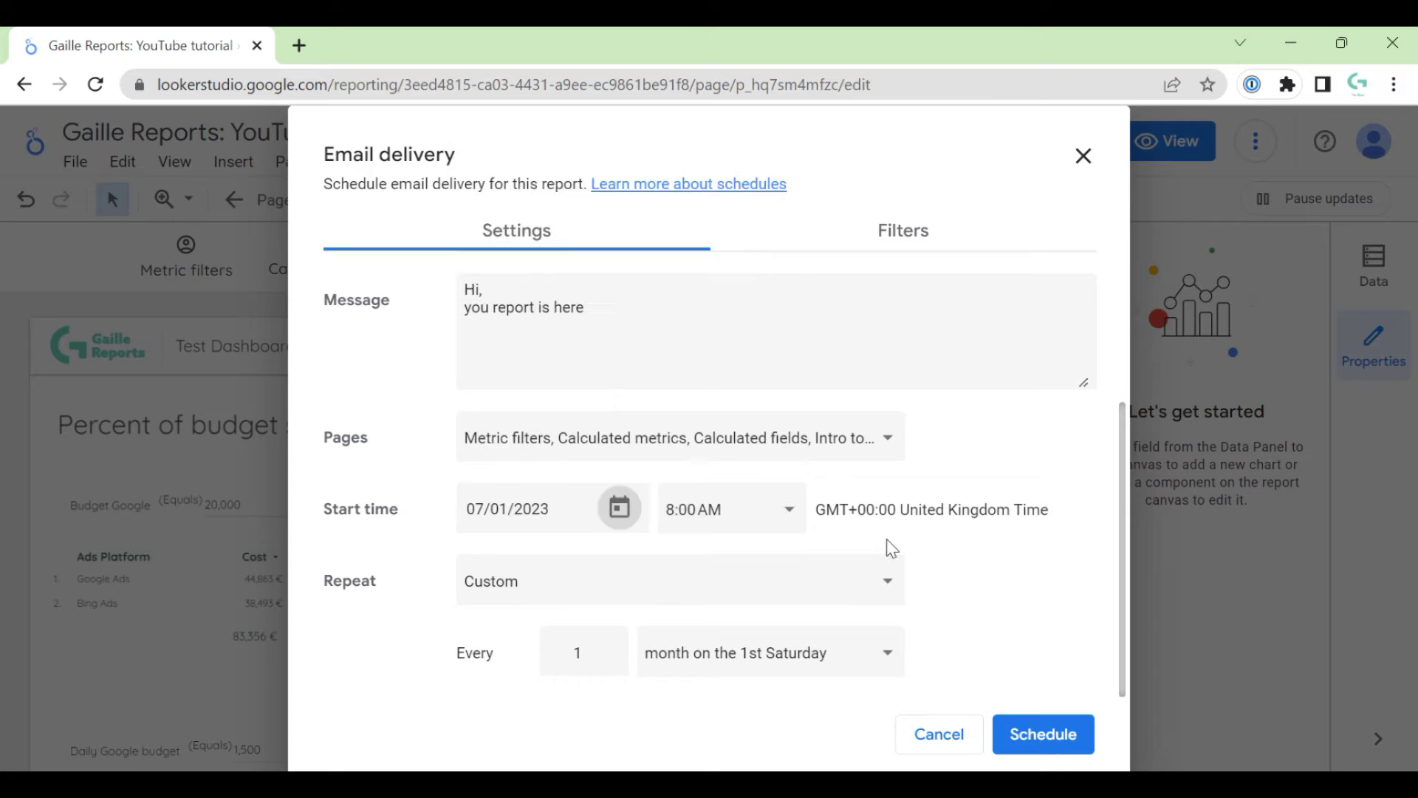
left_click(890, 652)
left_click(759, 626)
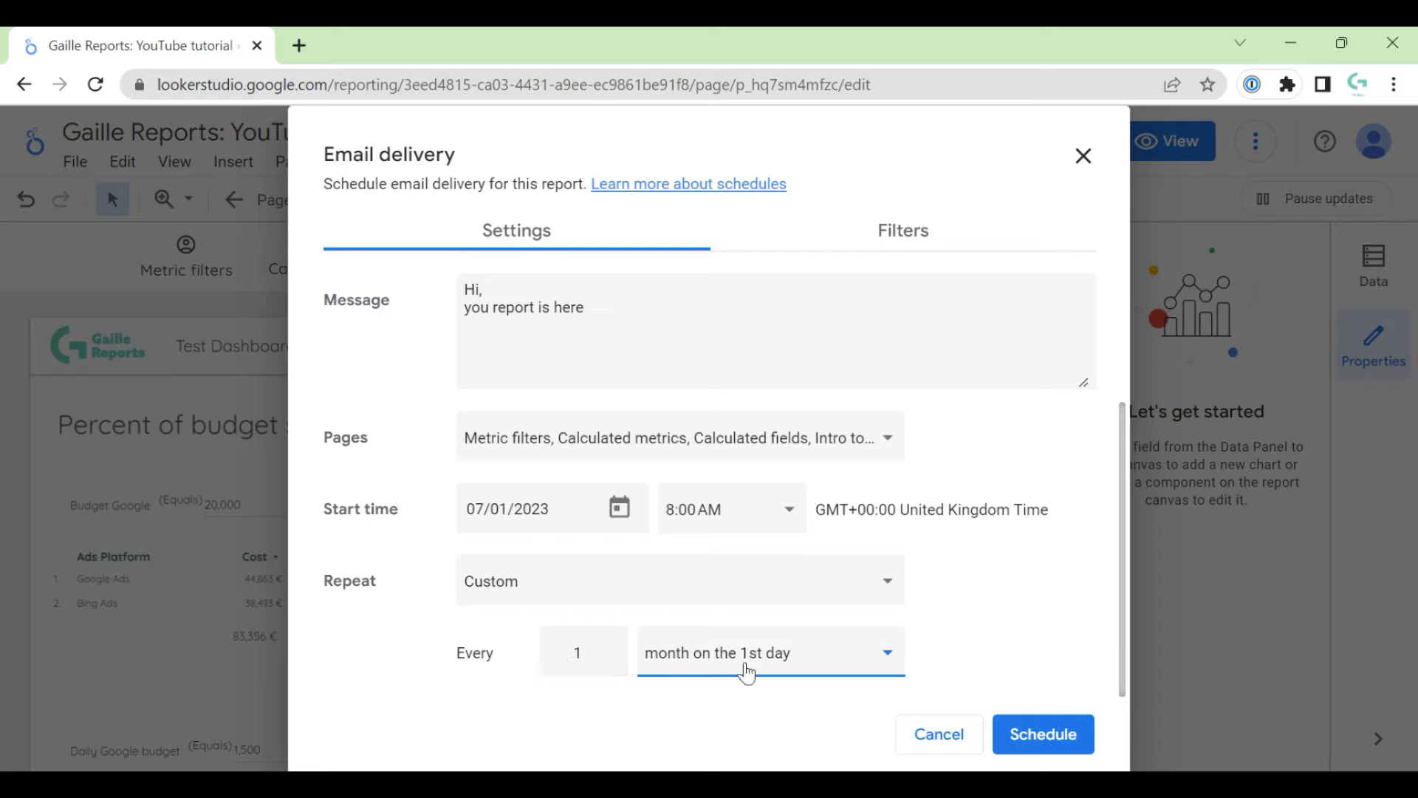
left_click(614, 648)
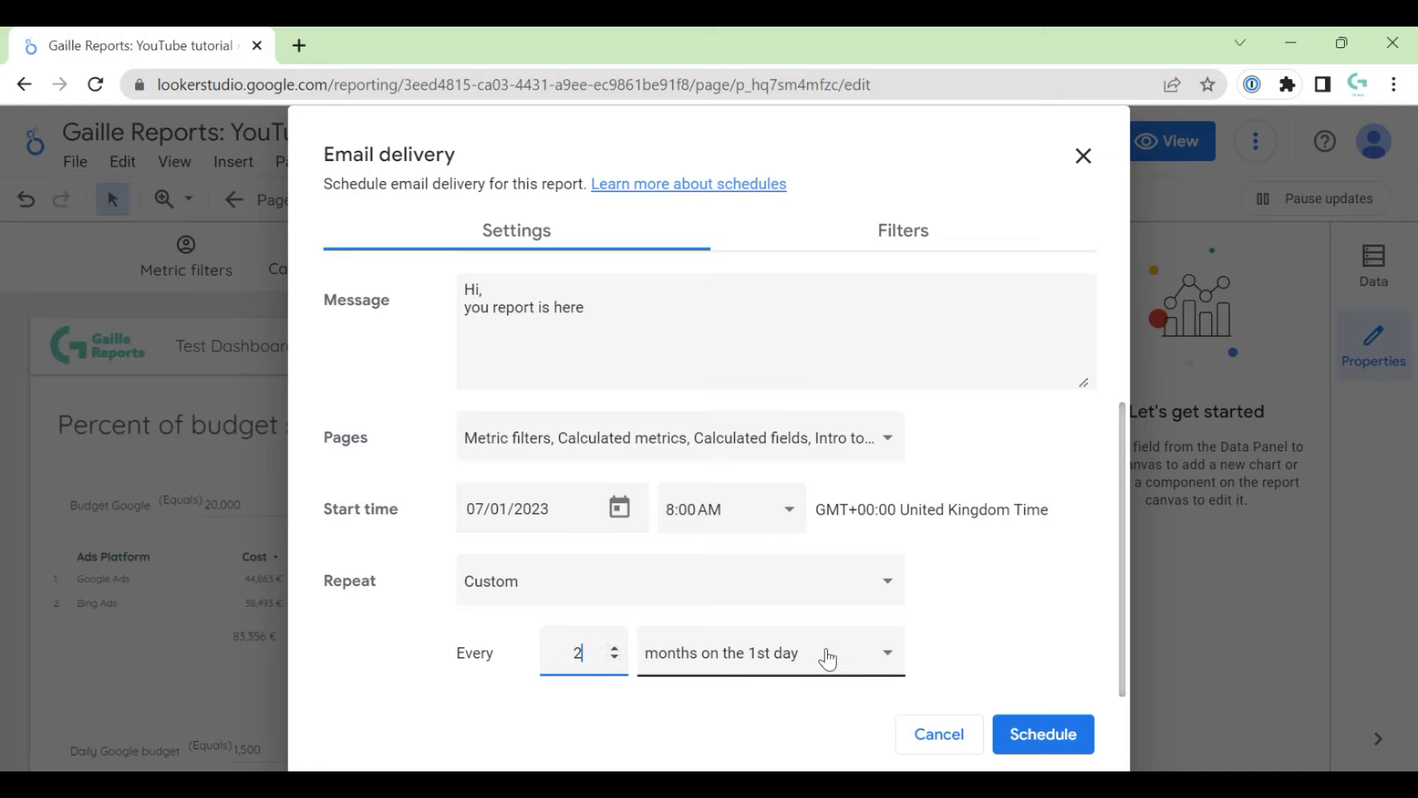
left_click(997, 644)
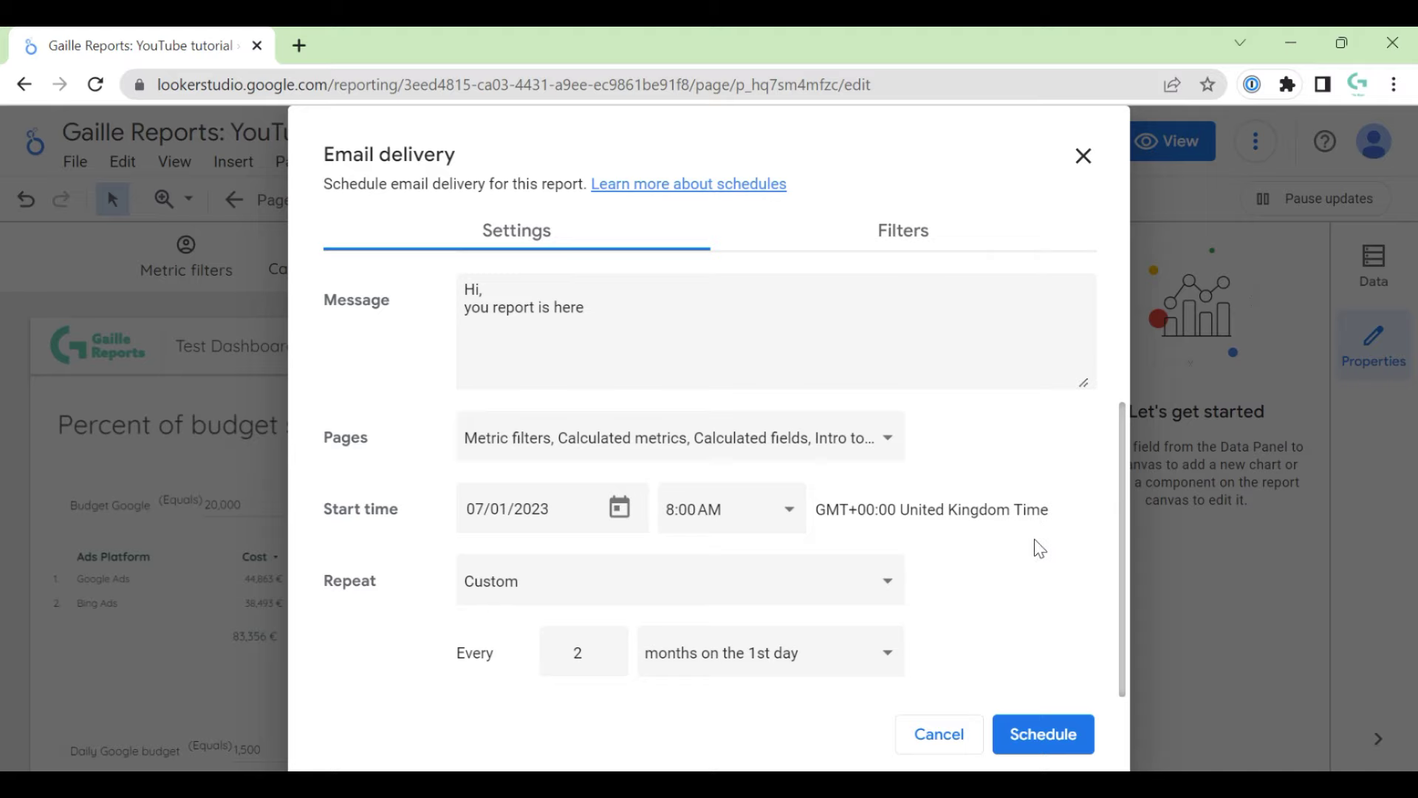
scroll(1047, 464, "up", 3)
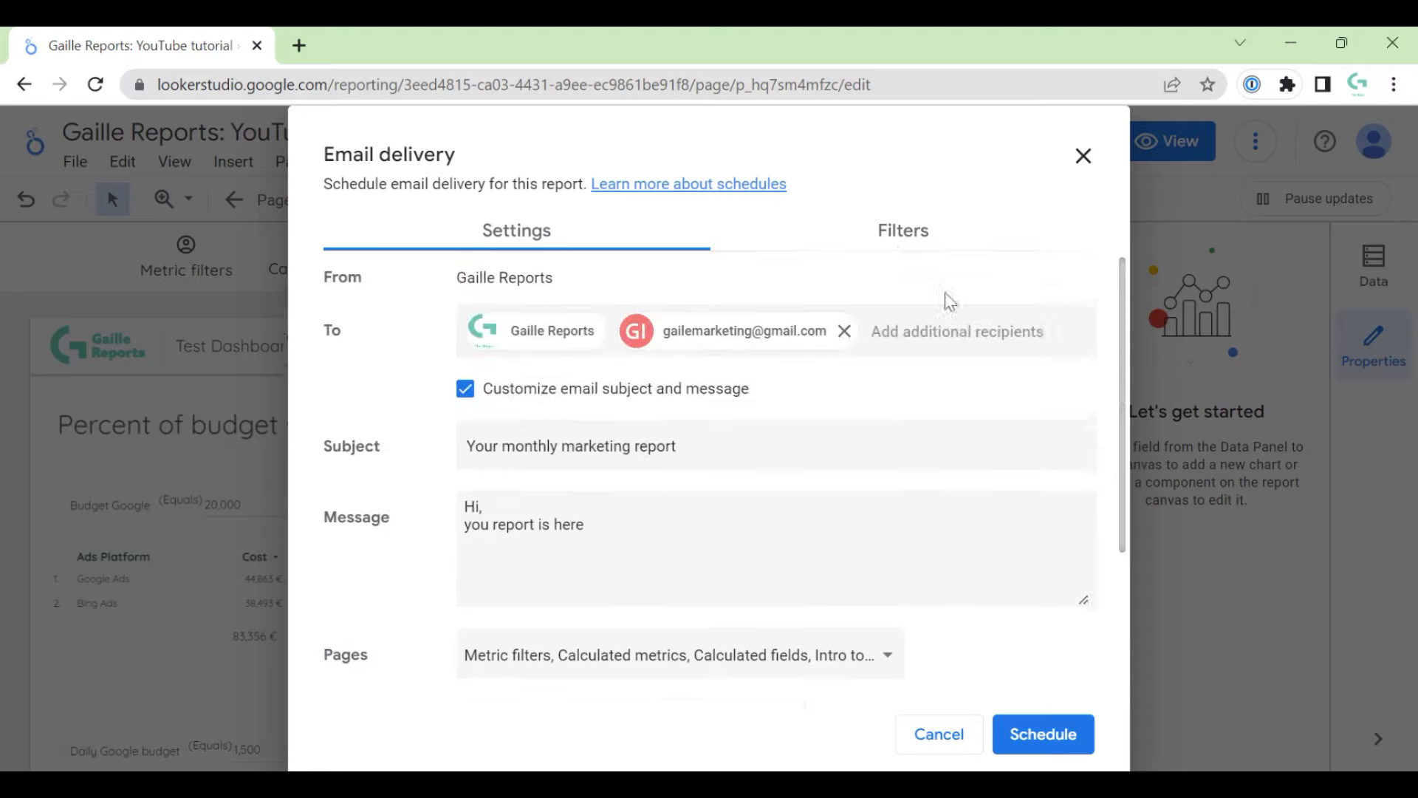
Inspect the Filters tab's date range and Budget Bing value, then cancel the delivery setup.
left_click(903, 235)
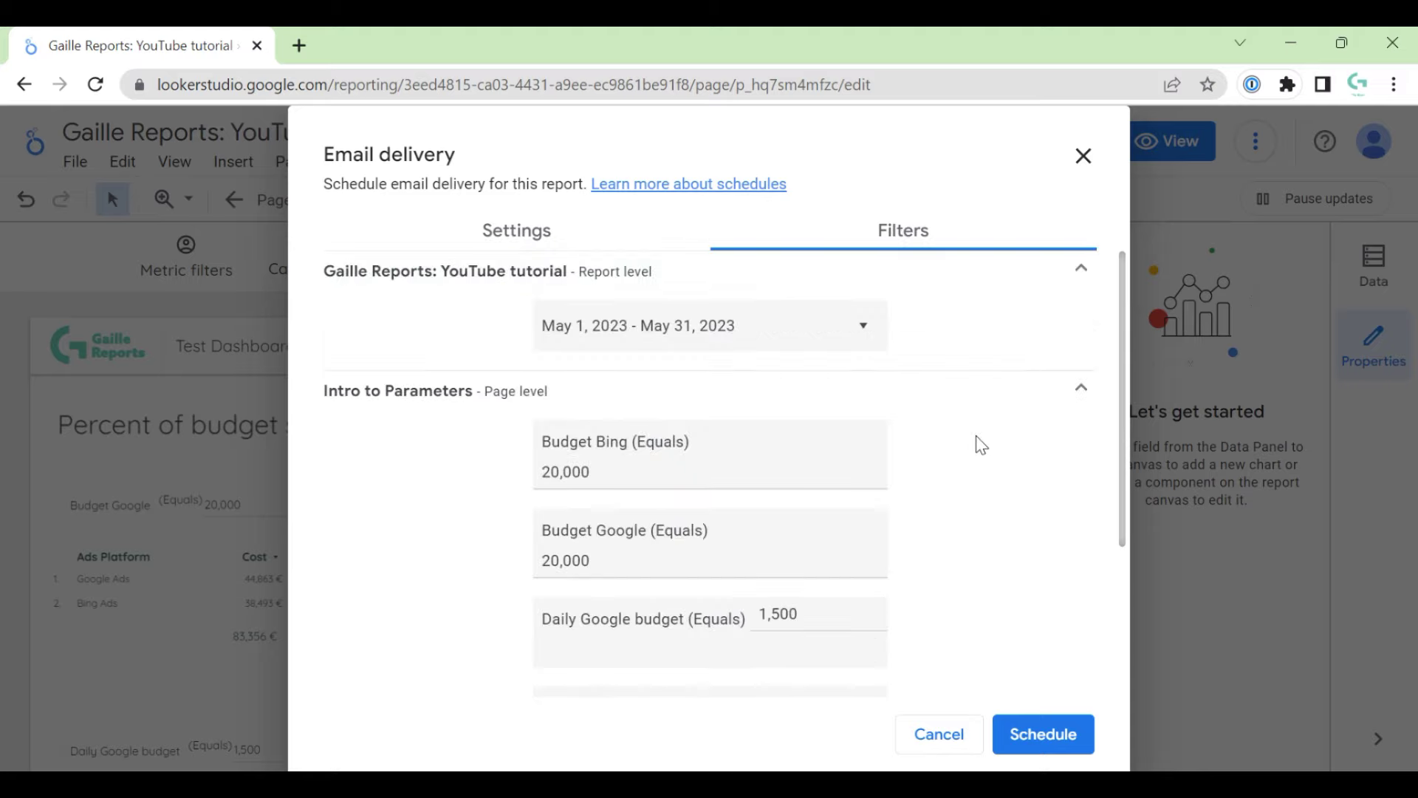
scroll(988, 542, "down", 3)
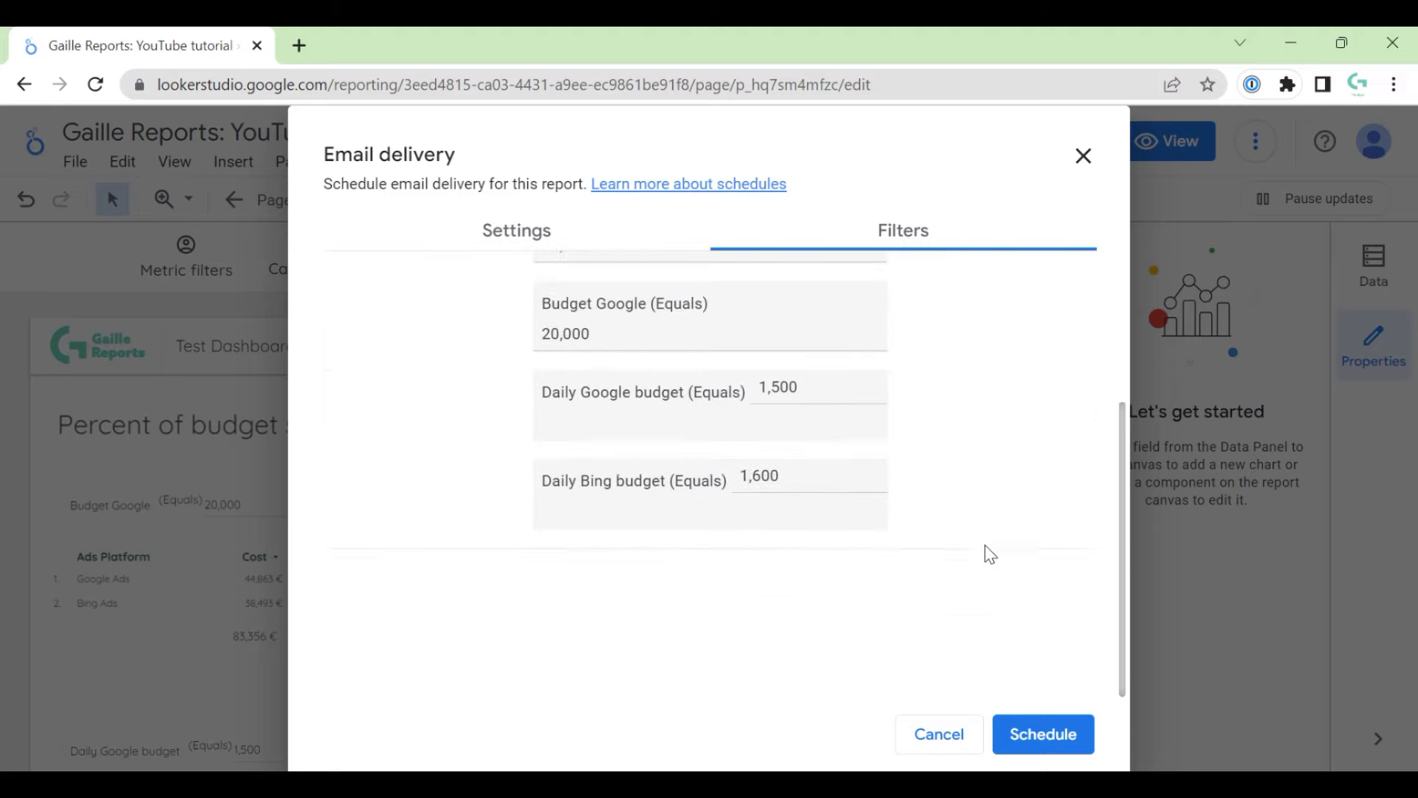
scroll(909, 453, "up", 3)
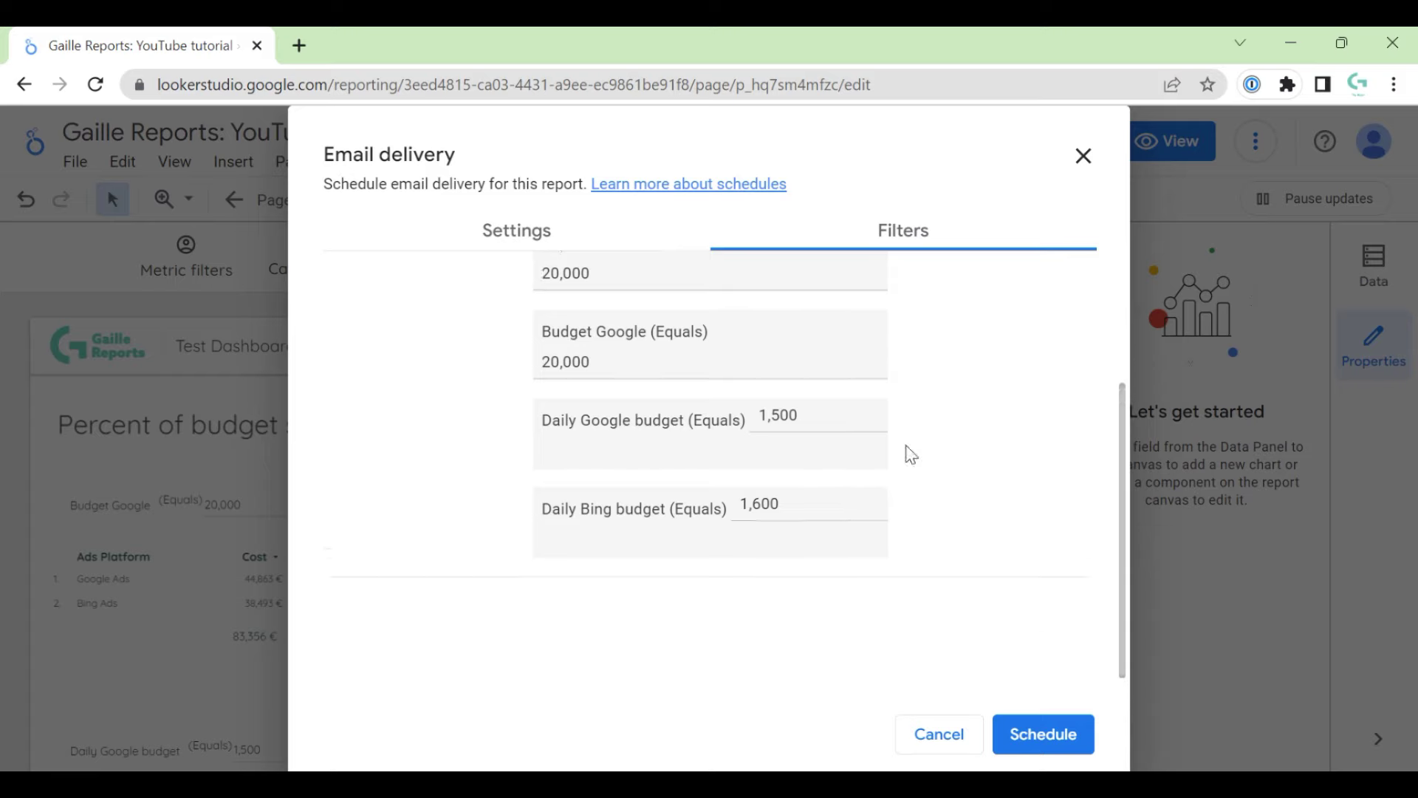
double_click(630, 472)
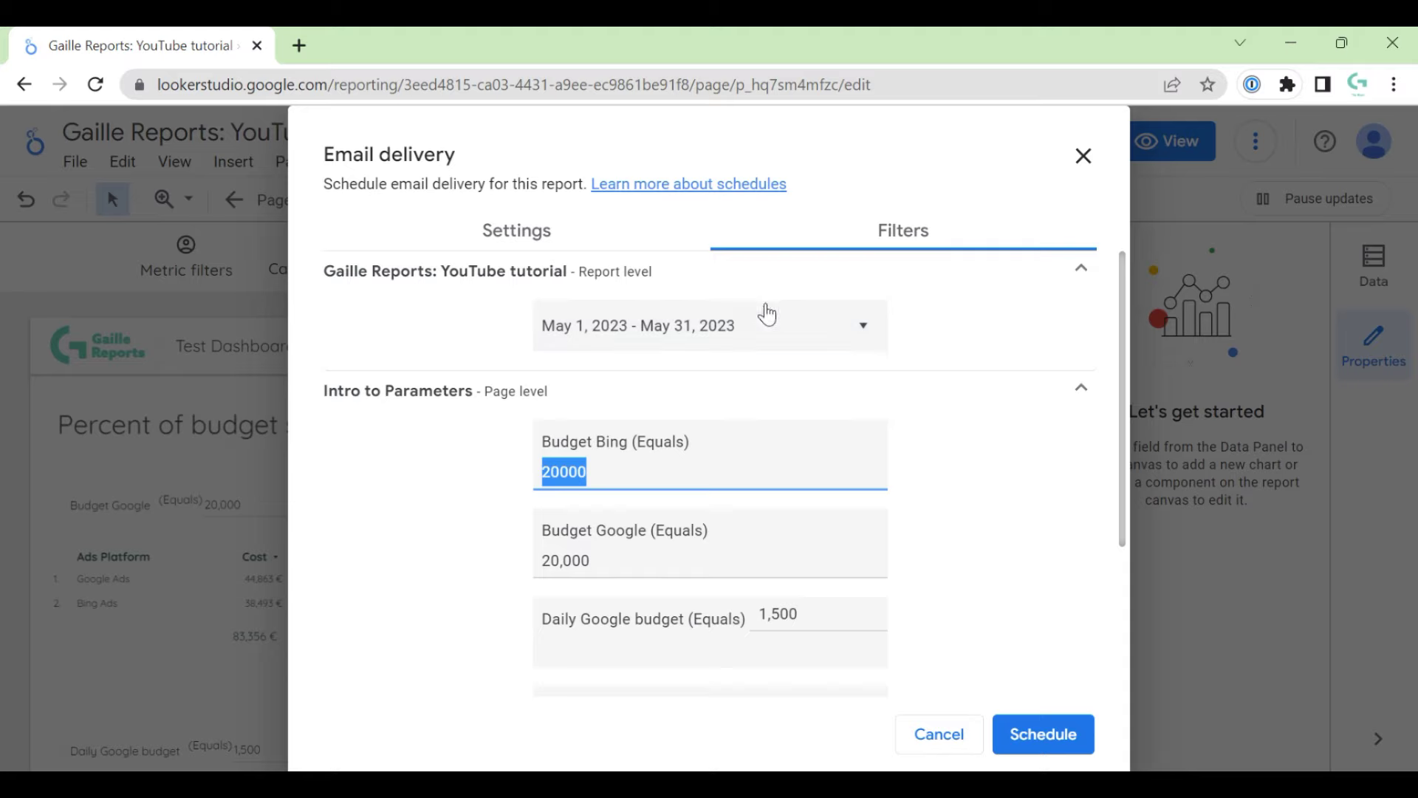
left_click(855, 310)
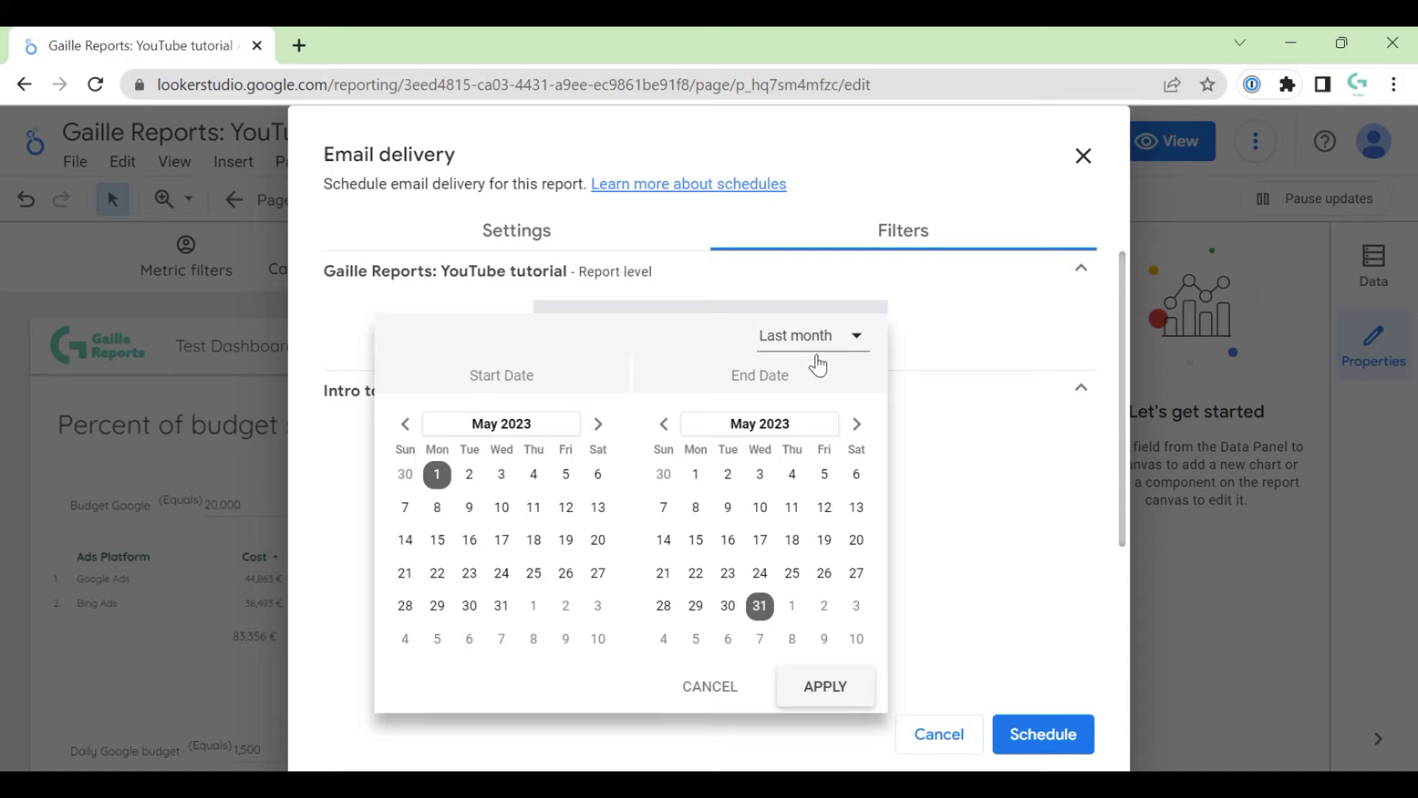
left_click(1020, 526)
left_click(923, 741)
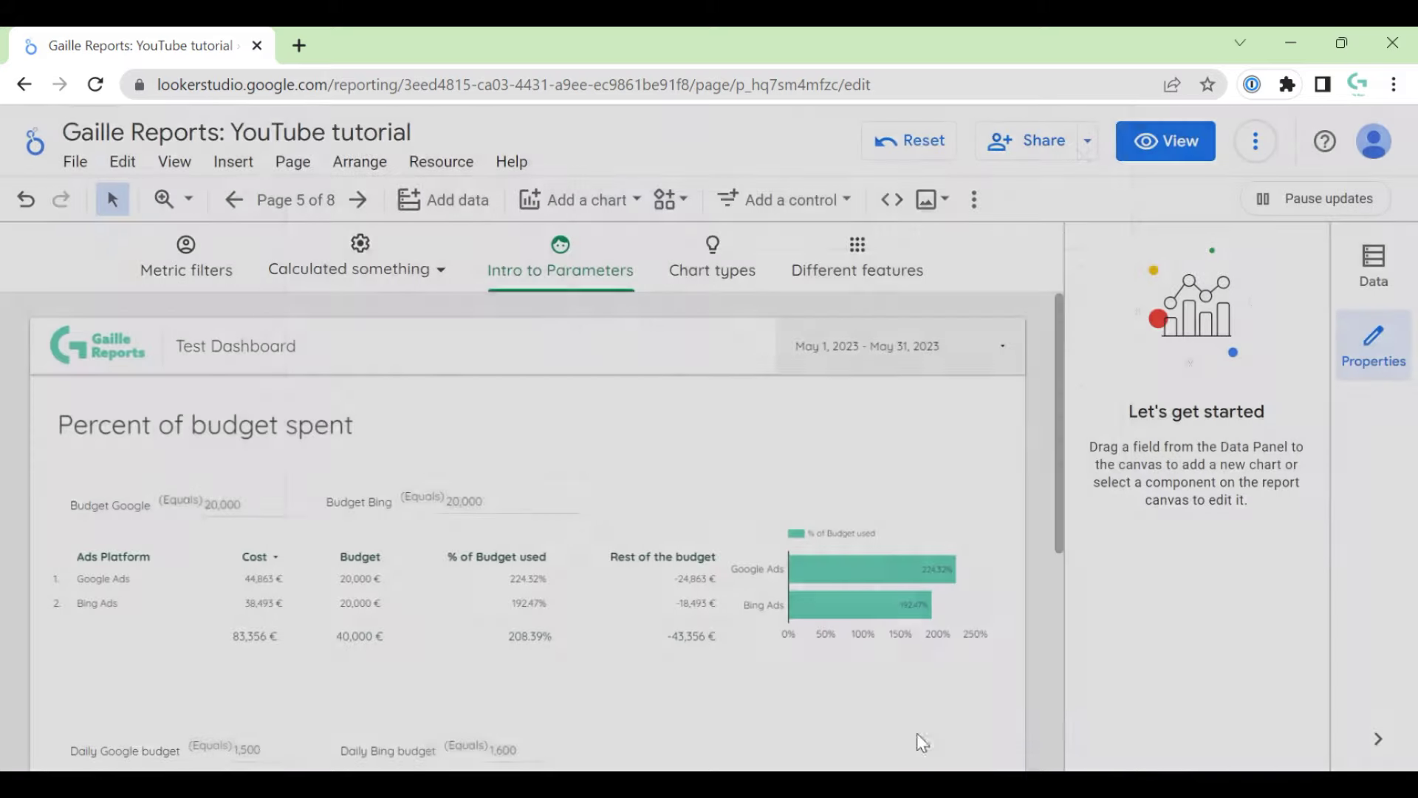
Place a drop-down list control on Session default channel grouping and remove its Views metric.
left_click(754, 201)
left_click(769, 247)
left_click(468, 393)
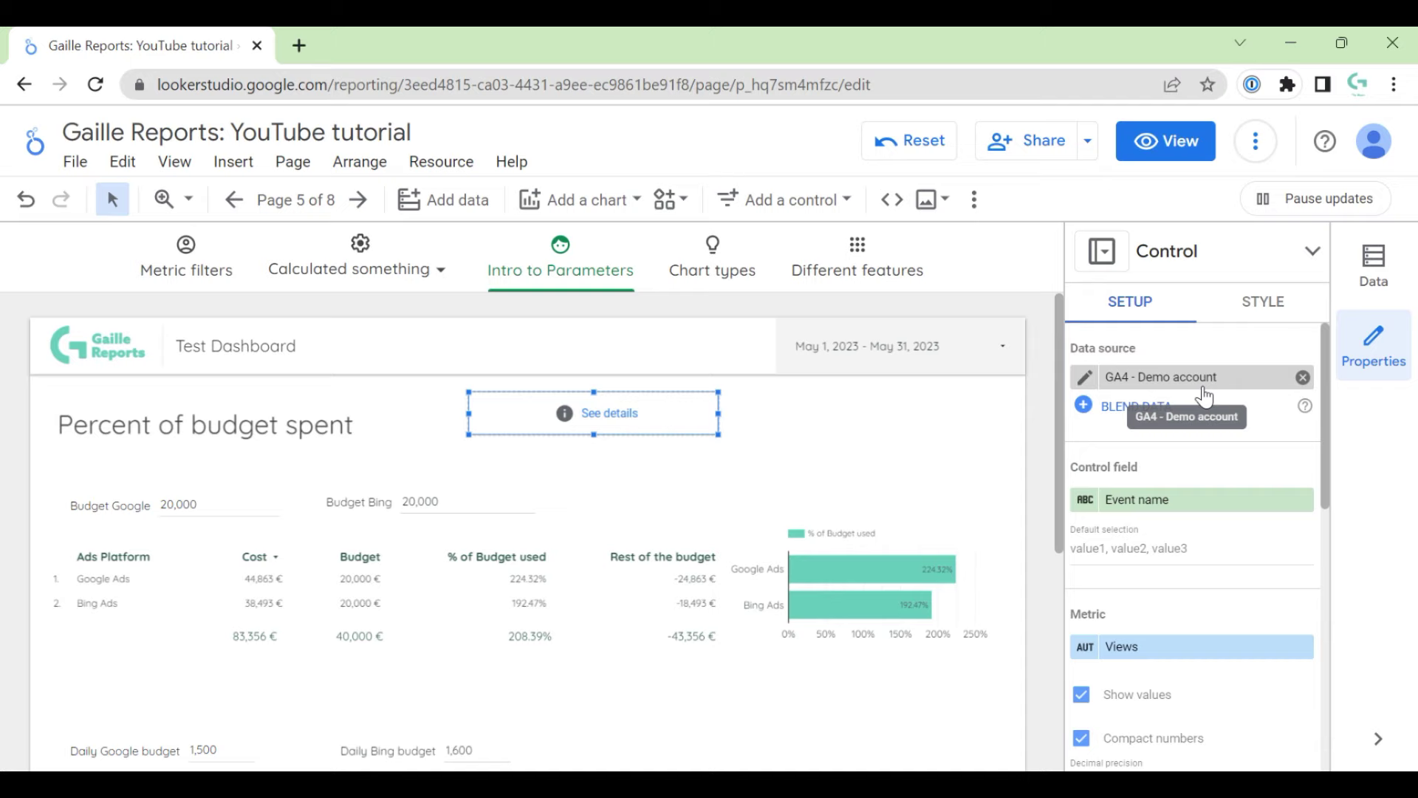
left_click(1198, 505)
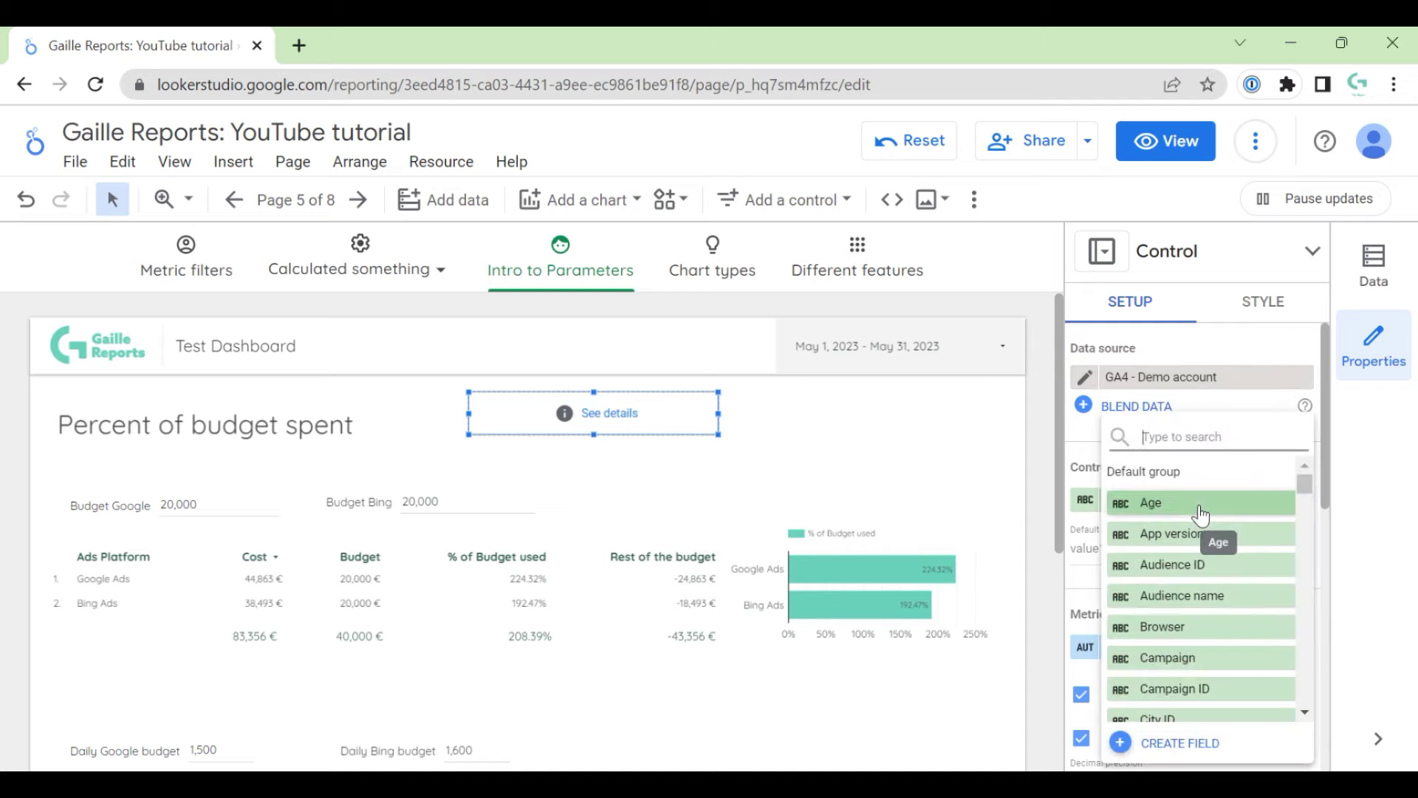
type("chan")
left_click(1189, 503)
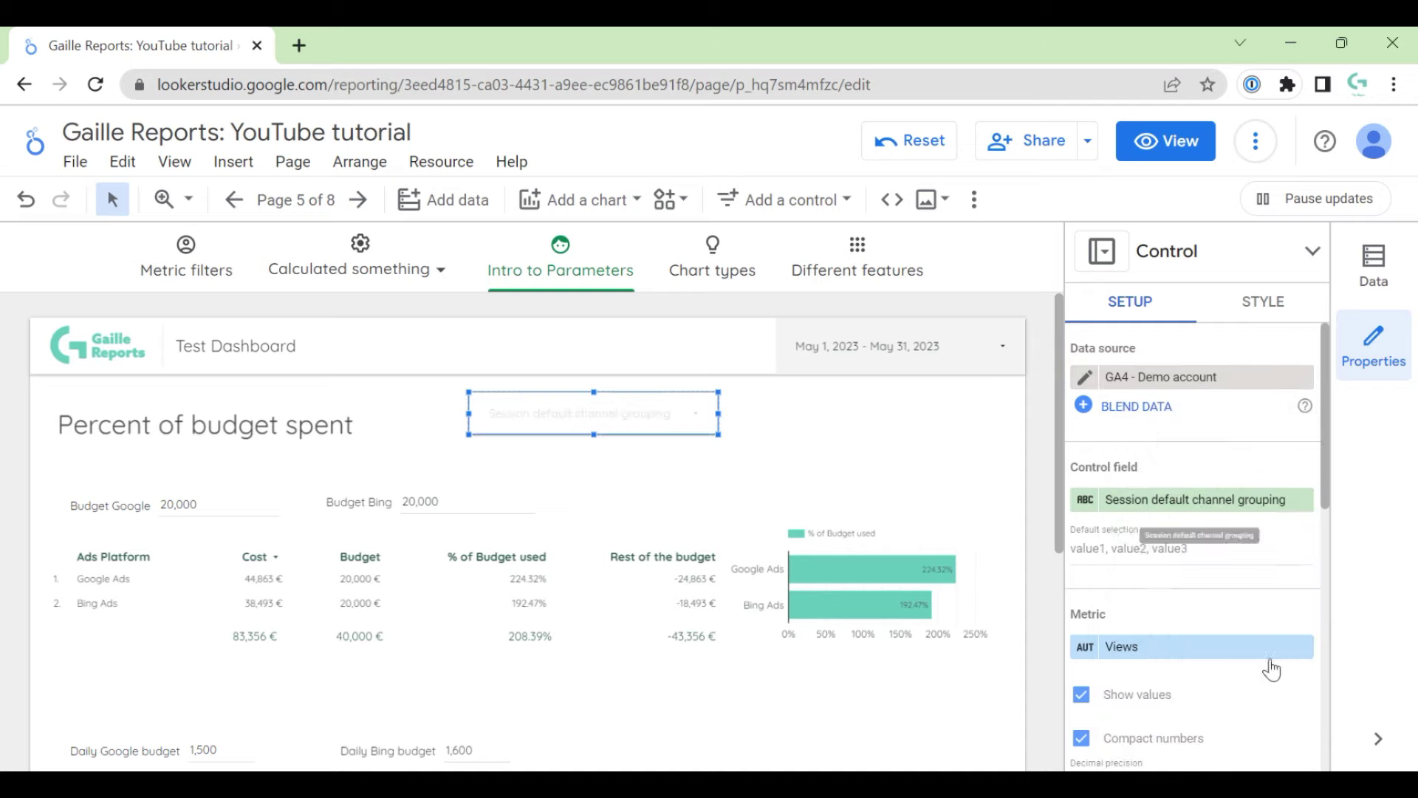
left_click(1298, 646)
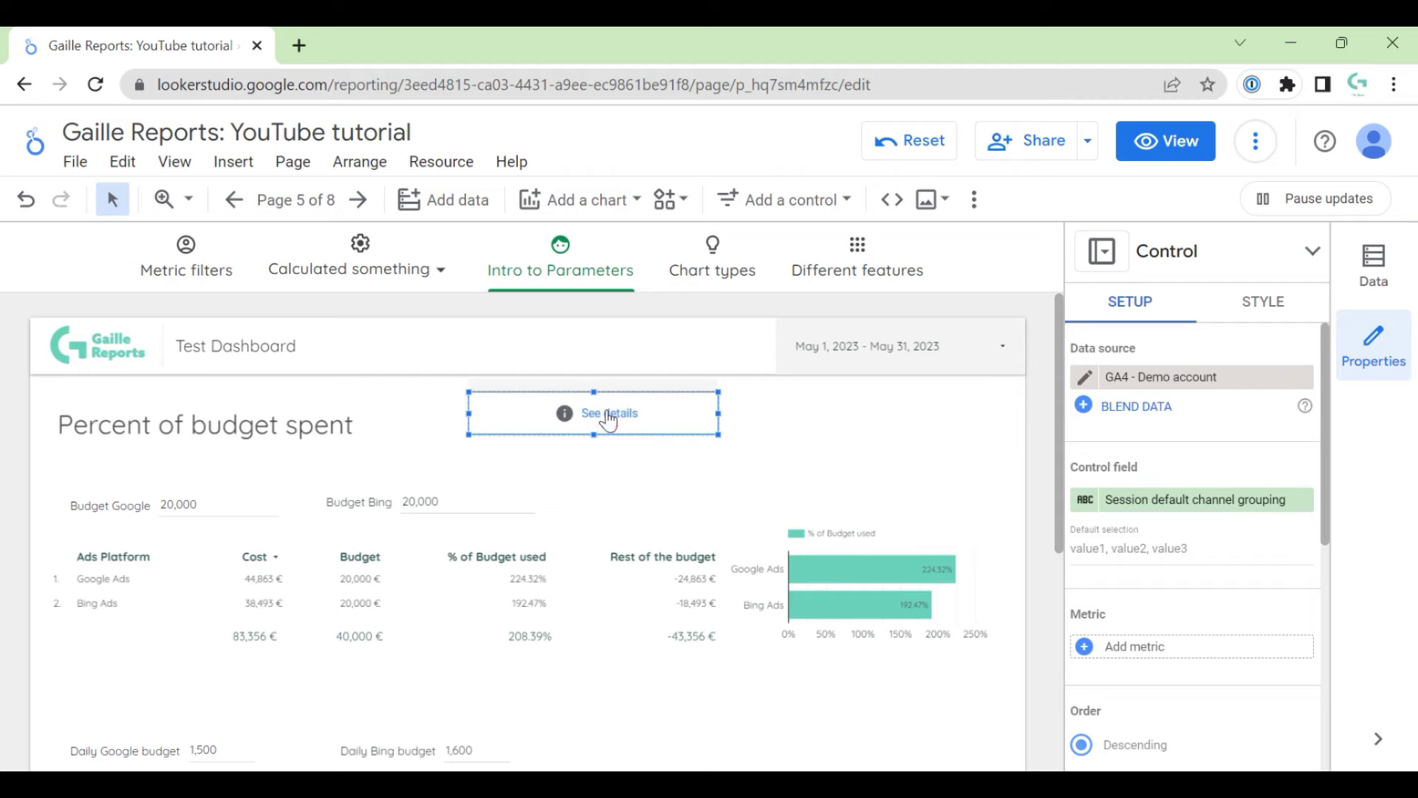
left_click(609, 414)
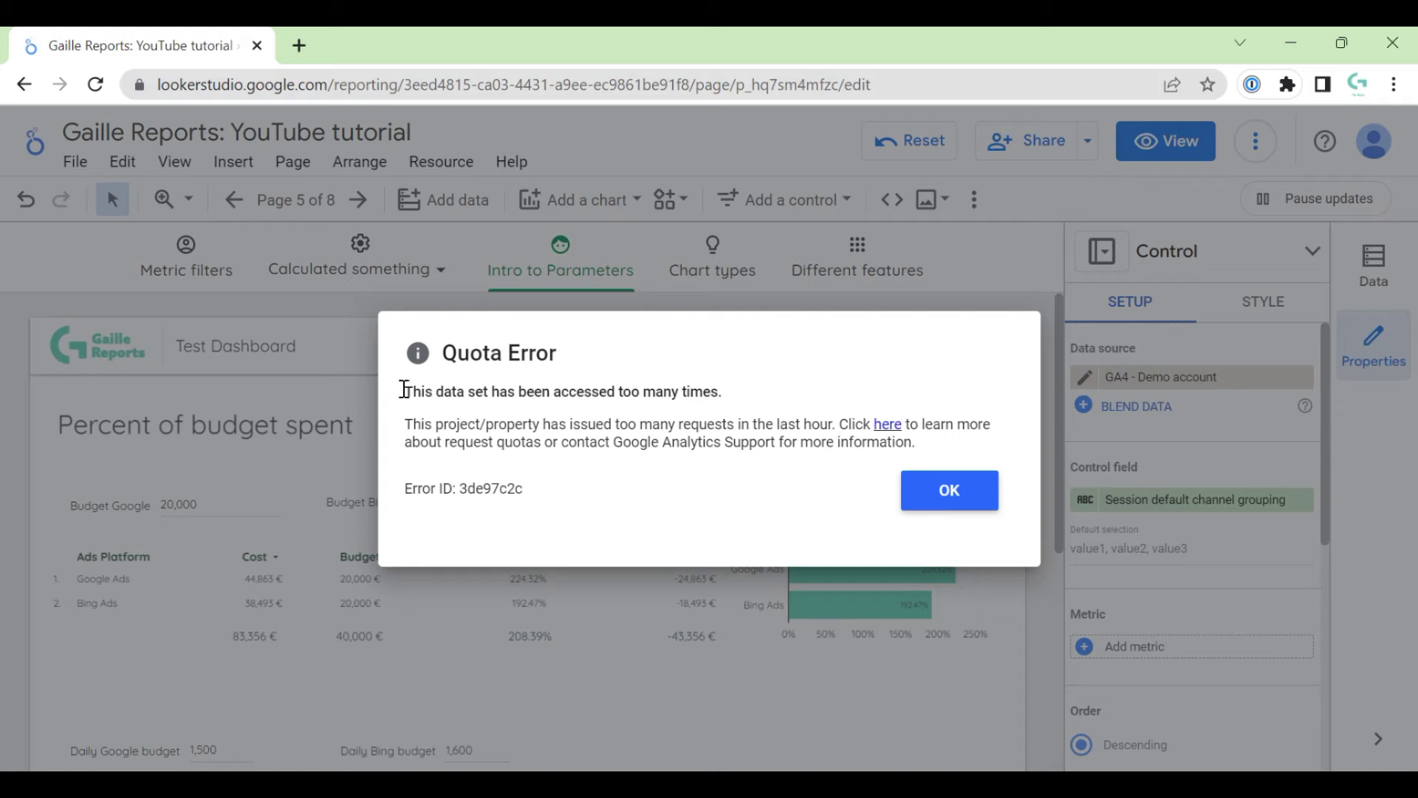
Highlight the Quota Error message text and close the dialog with OK.
left_click_drag(403, 387, 596, 489)
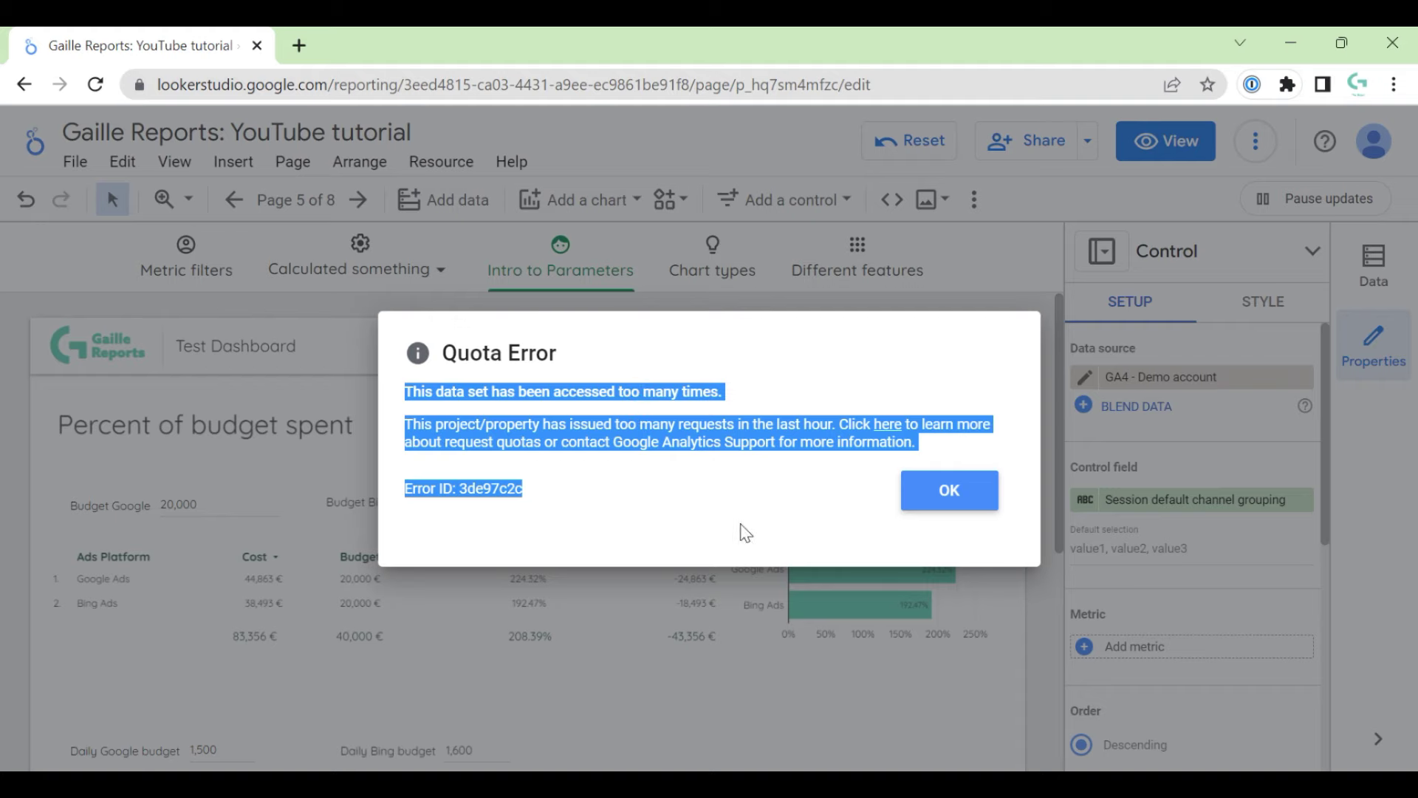
left_click(915, 504)
Reload the report and change the drop-down control's data source to UA Demo.
left_click(728, 90)
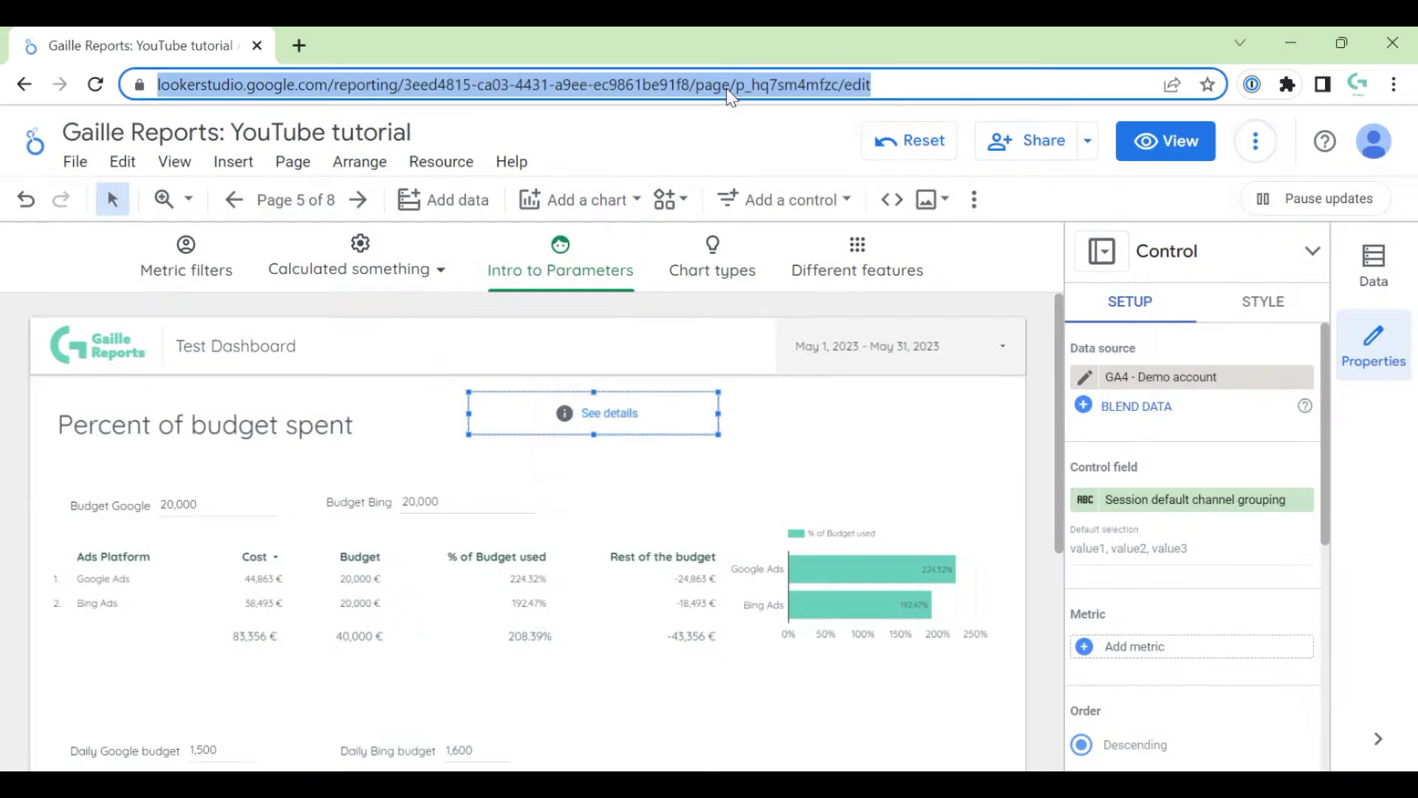
key("Return")
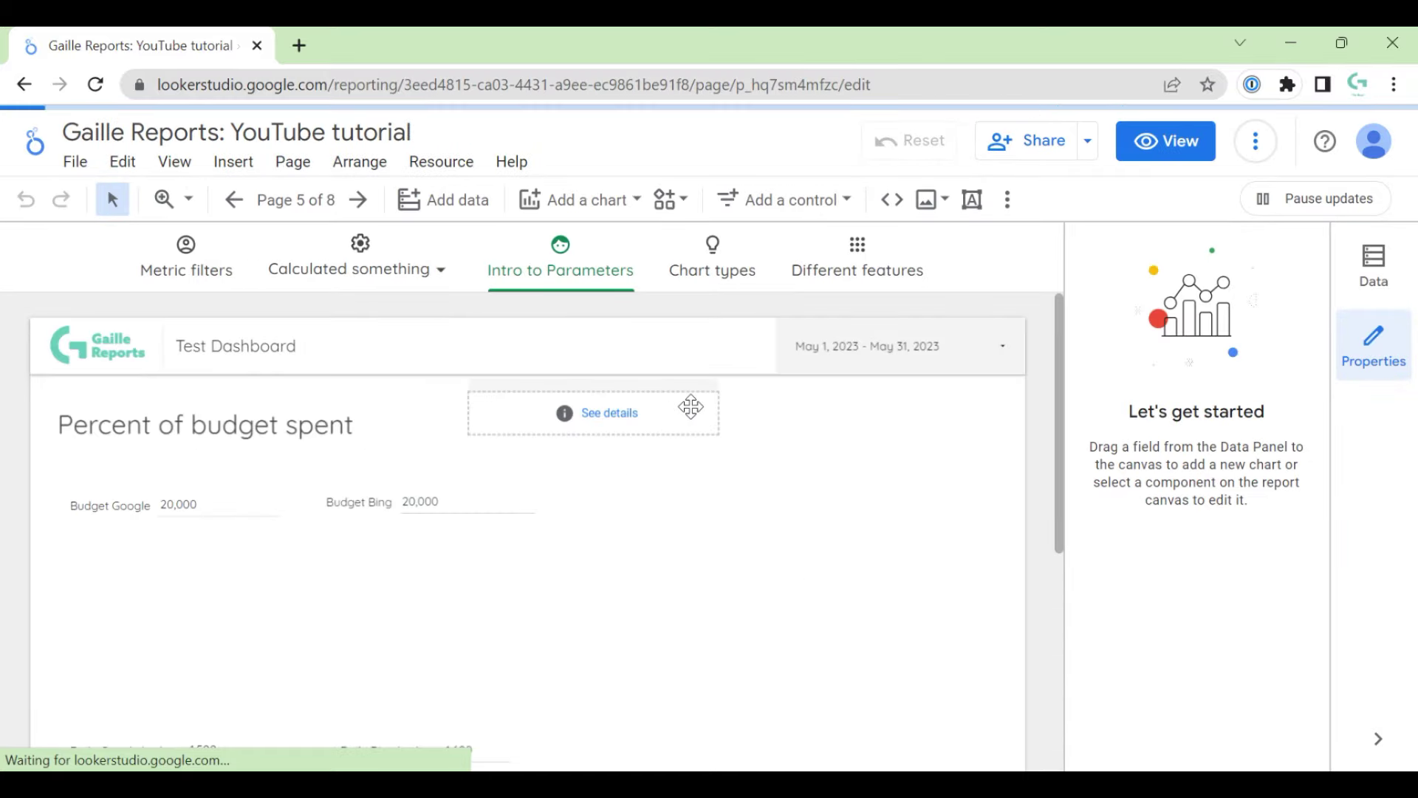
left_click(691, 407)
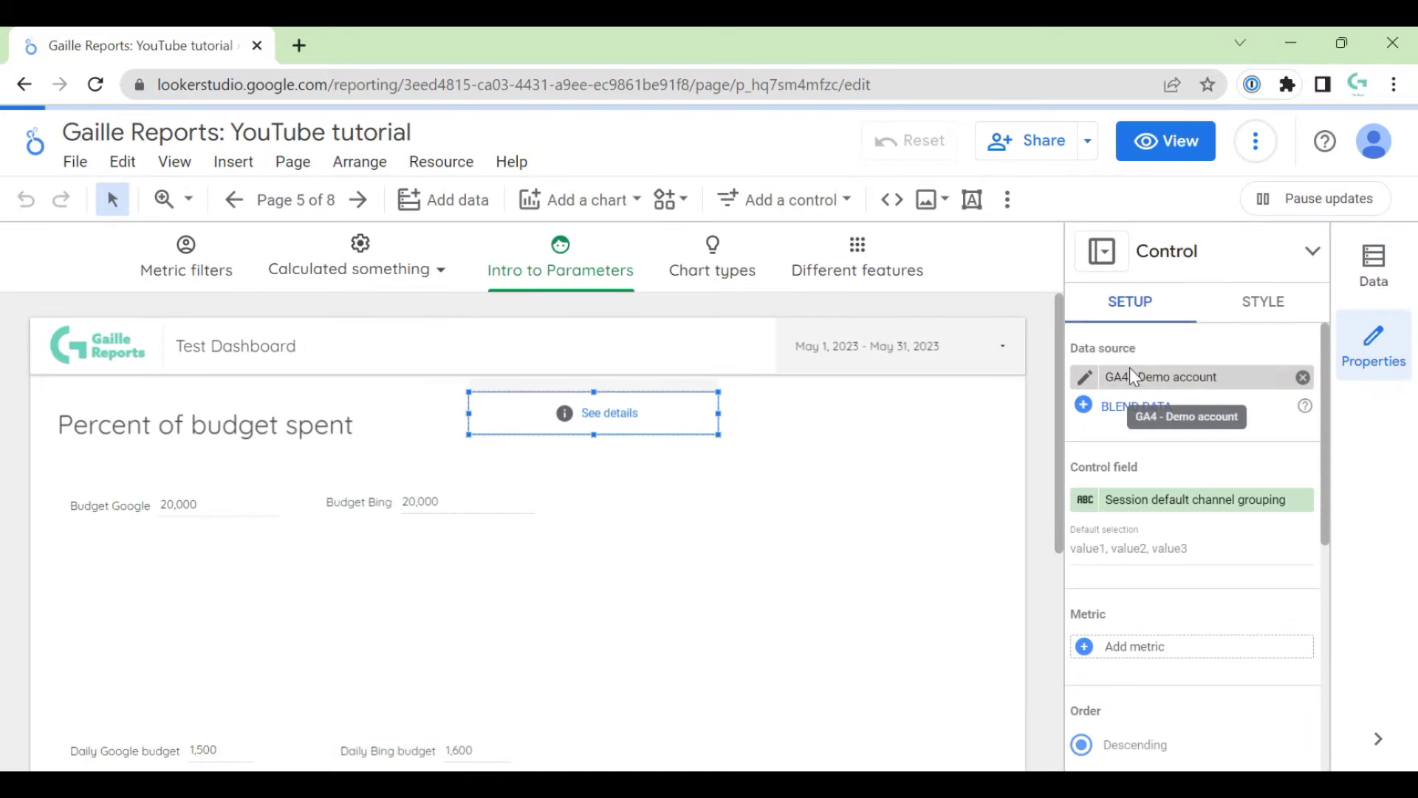
left_click(1133, 376)
left_click(1208, 458)
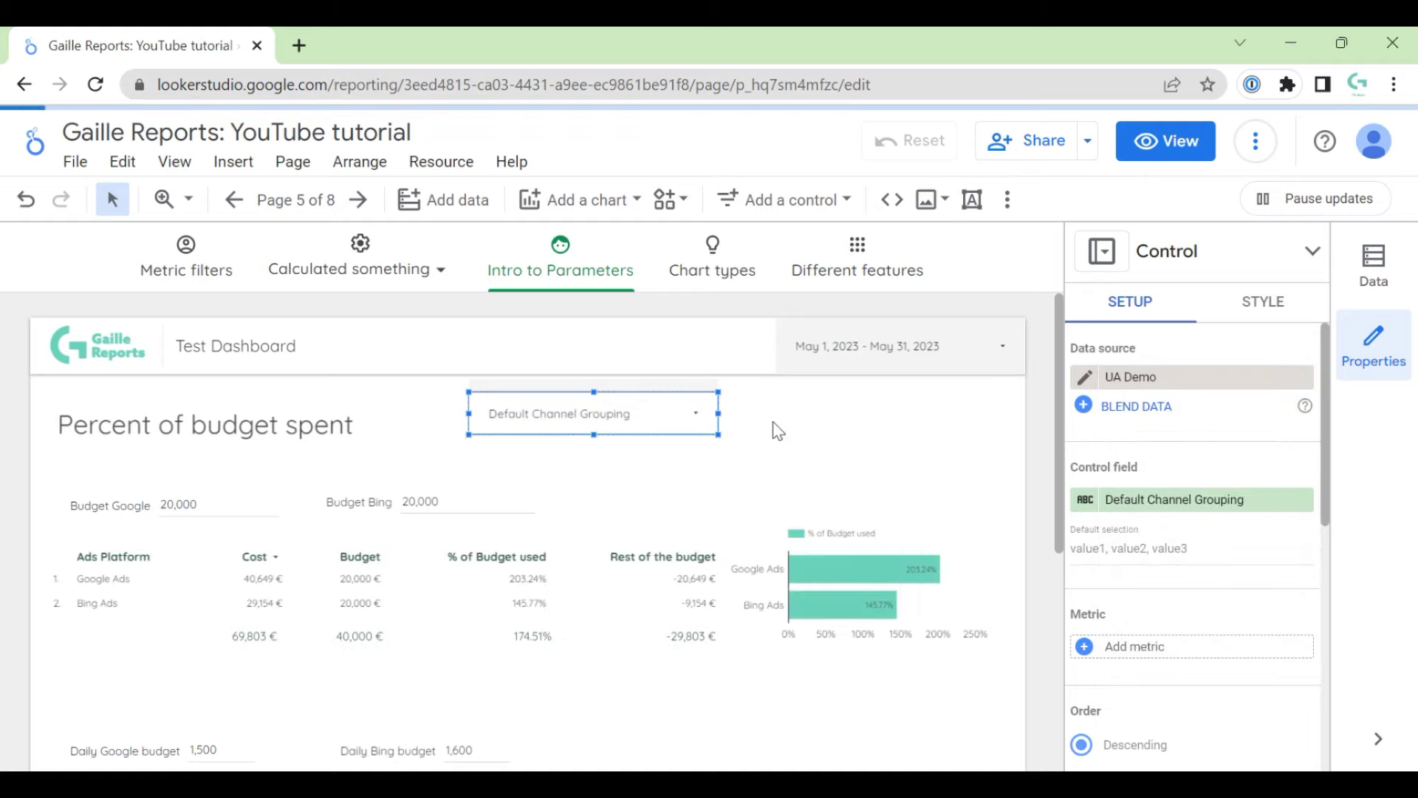
left_click(776, 399)
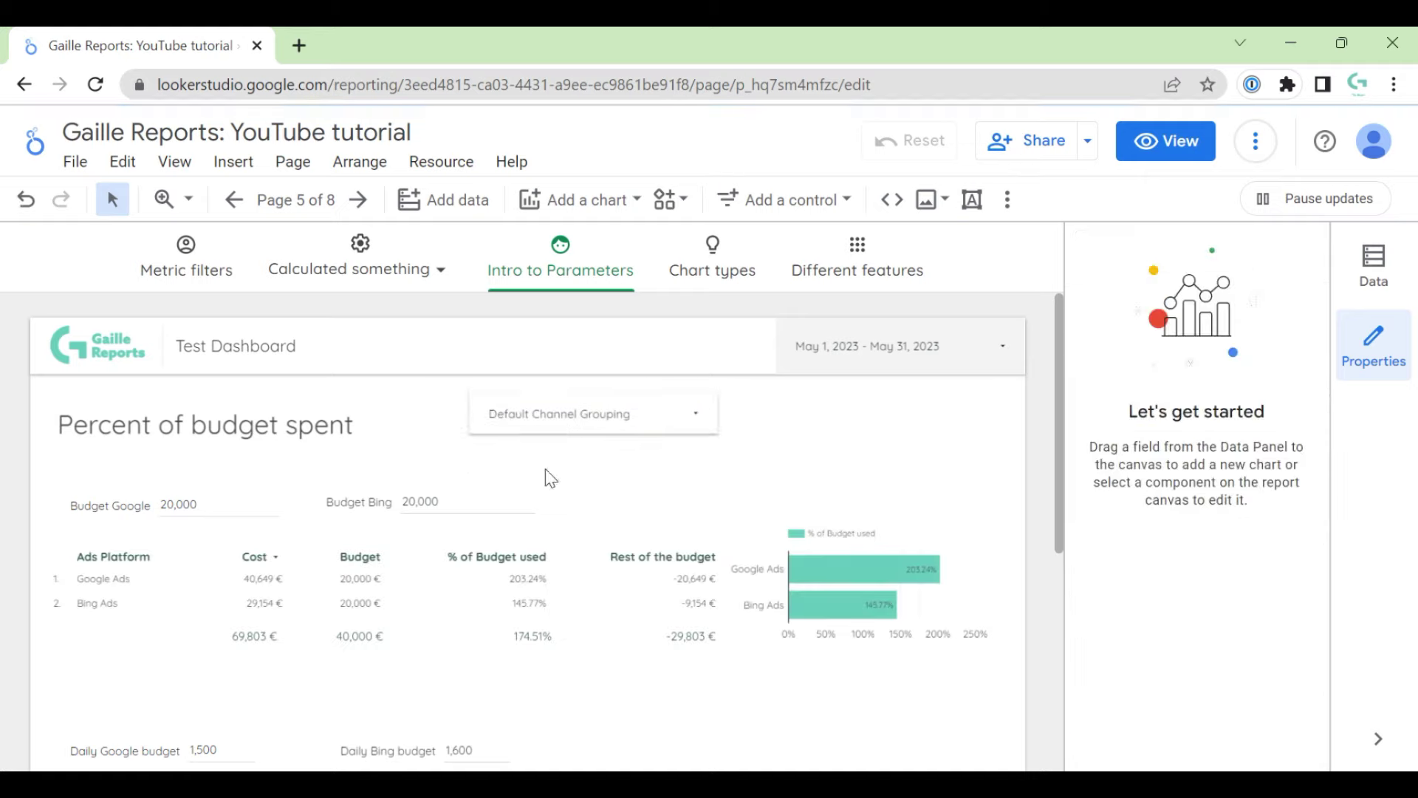
Schedule email delivery with the Default Channel Grouping filter set to only Paid Search.
left_click(1088, 142)
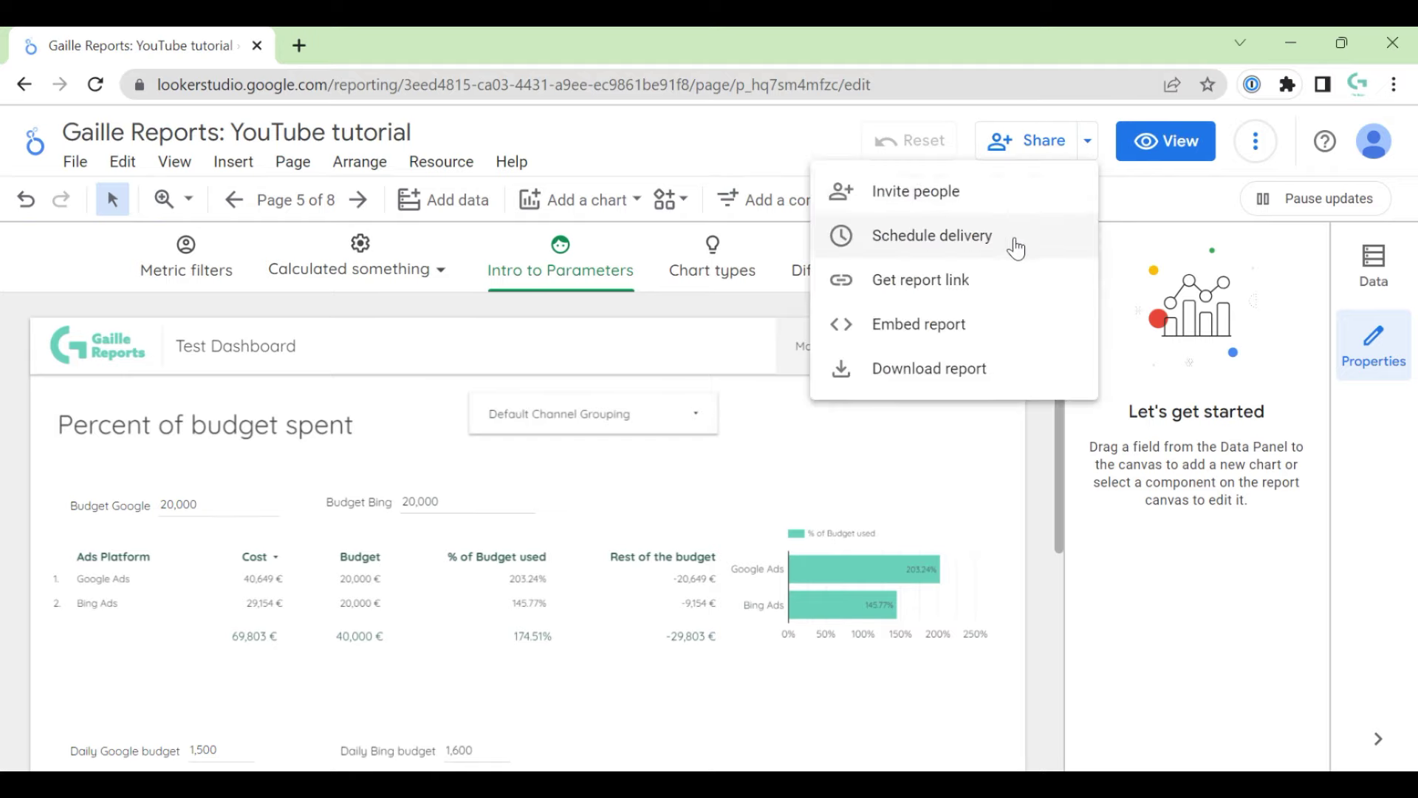
left_click(932, 236)
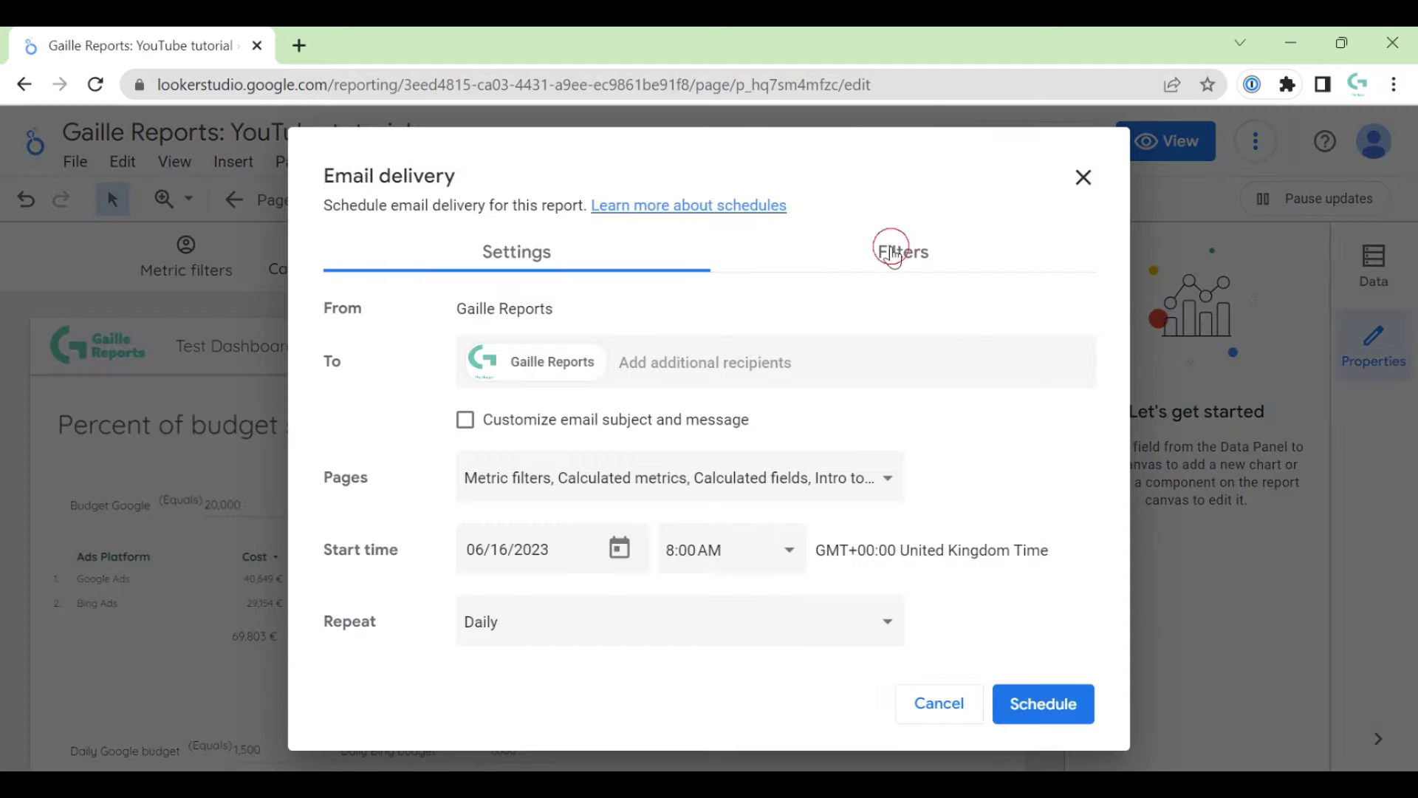
left_click(893, 254)
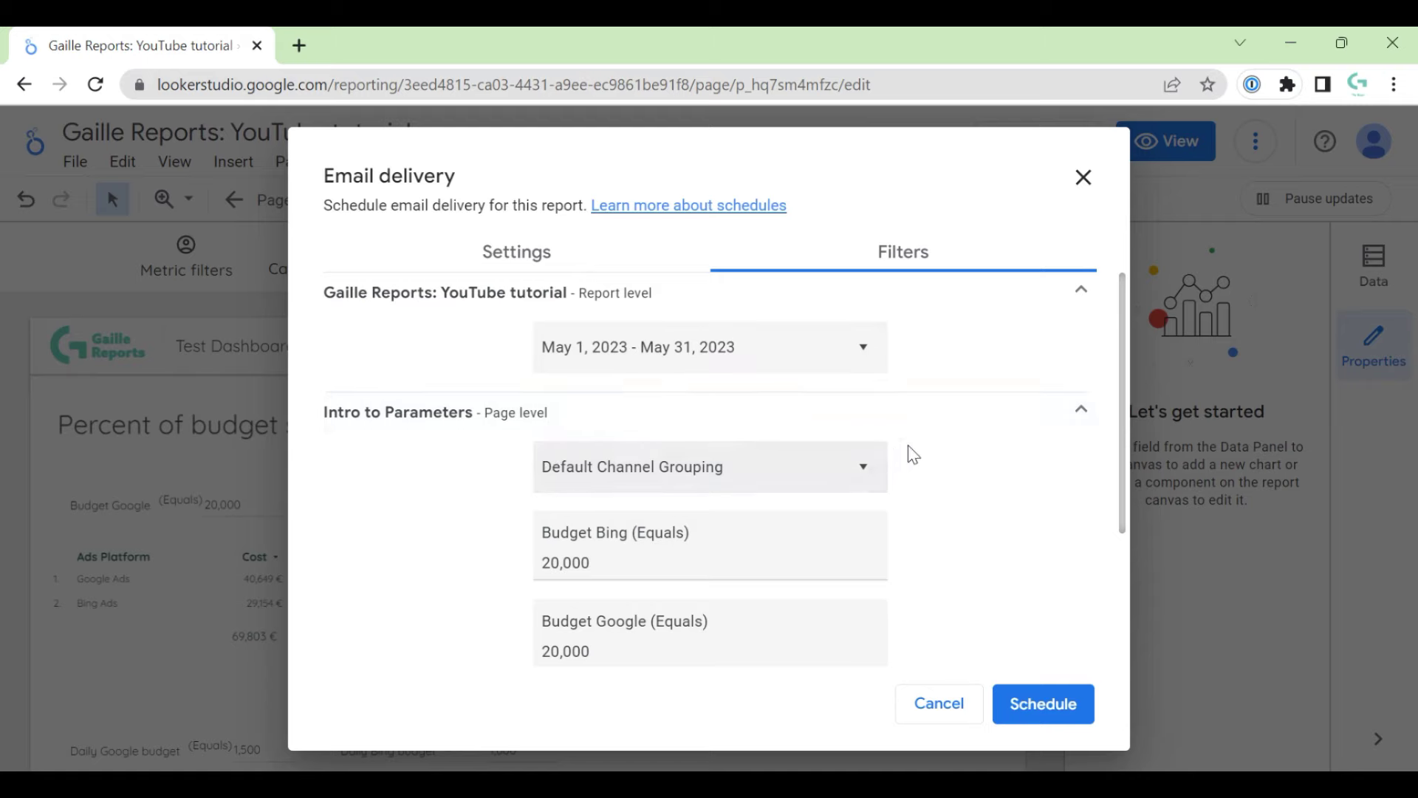
left_click(861, 473)
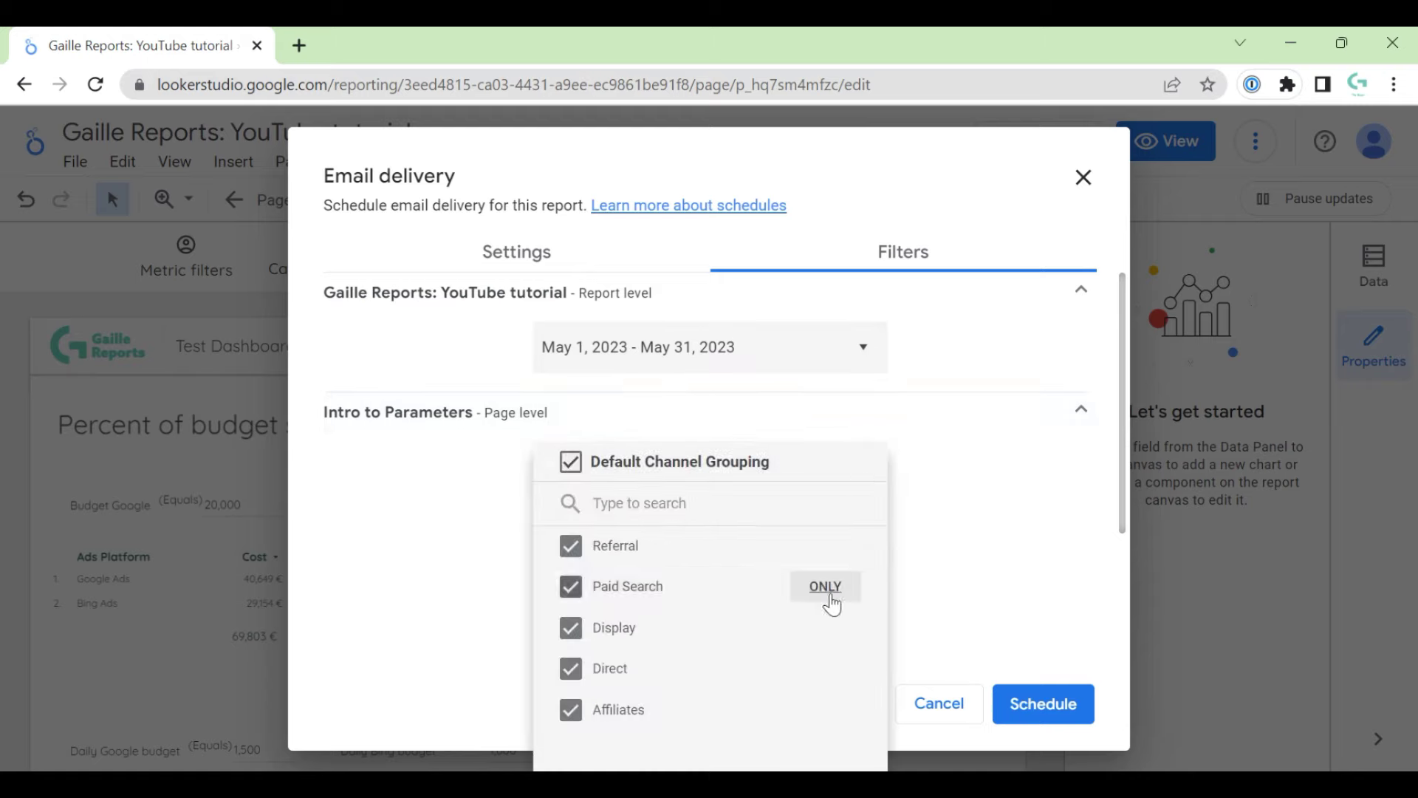
left_click(831, 599)
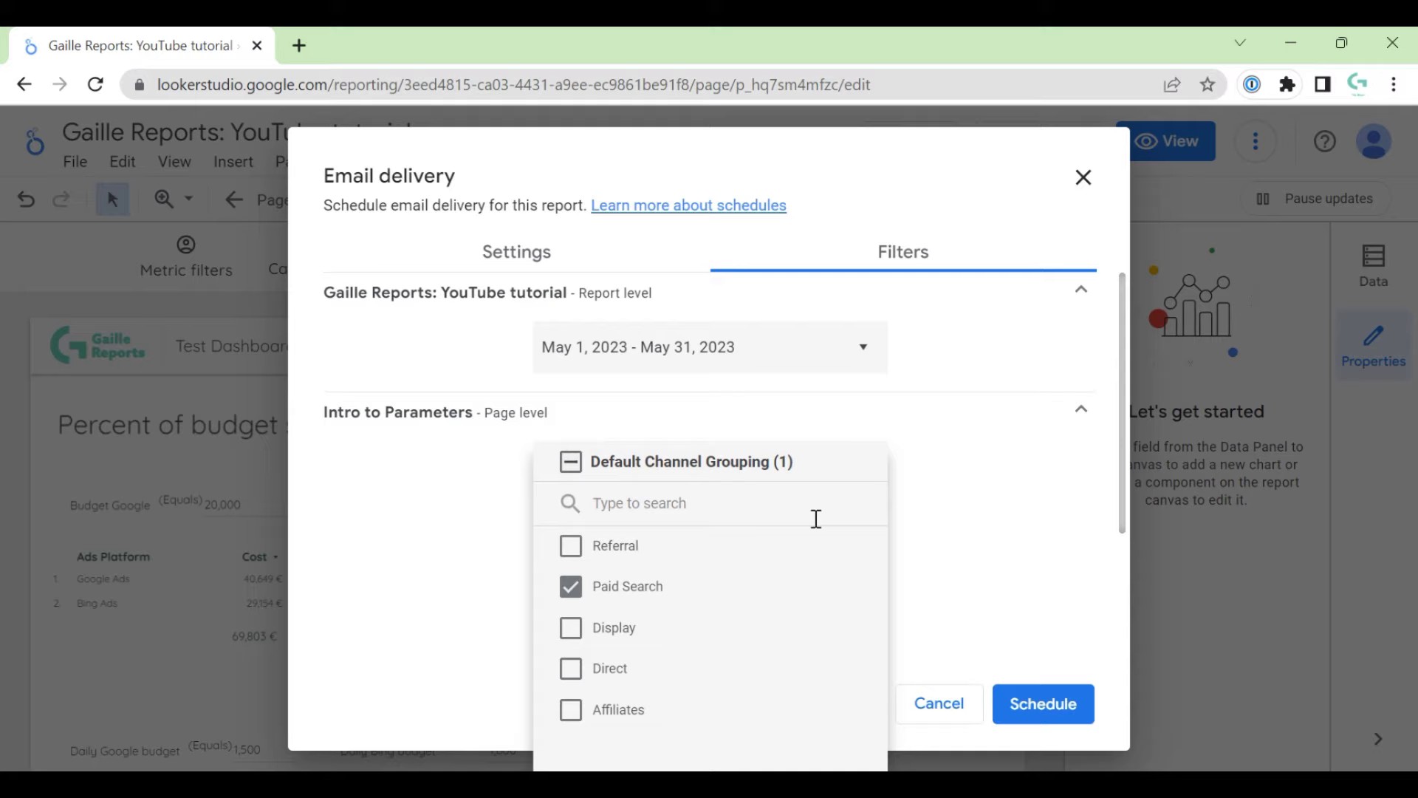
left_click(986, 509)
left_click(1077, 705)
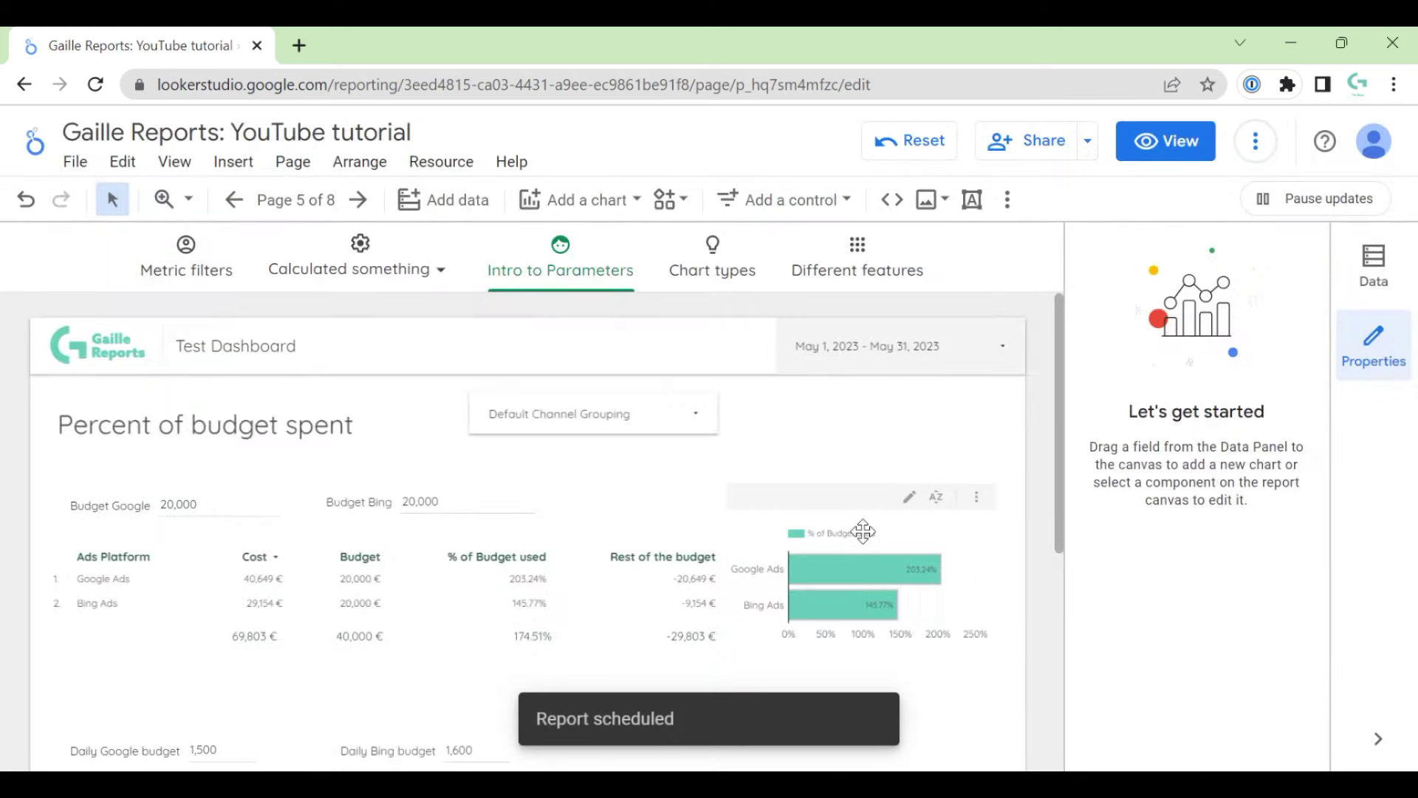
Reopen the saved delivery schedule and open and close its ⋮ options menu twice.
left_click(1088, 142)
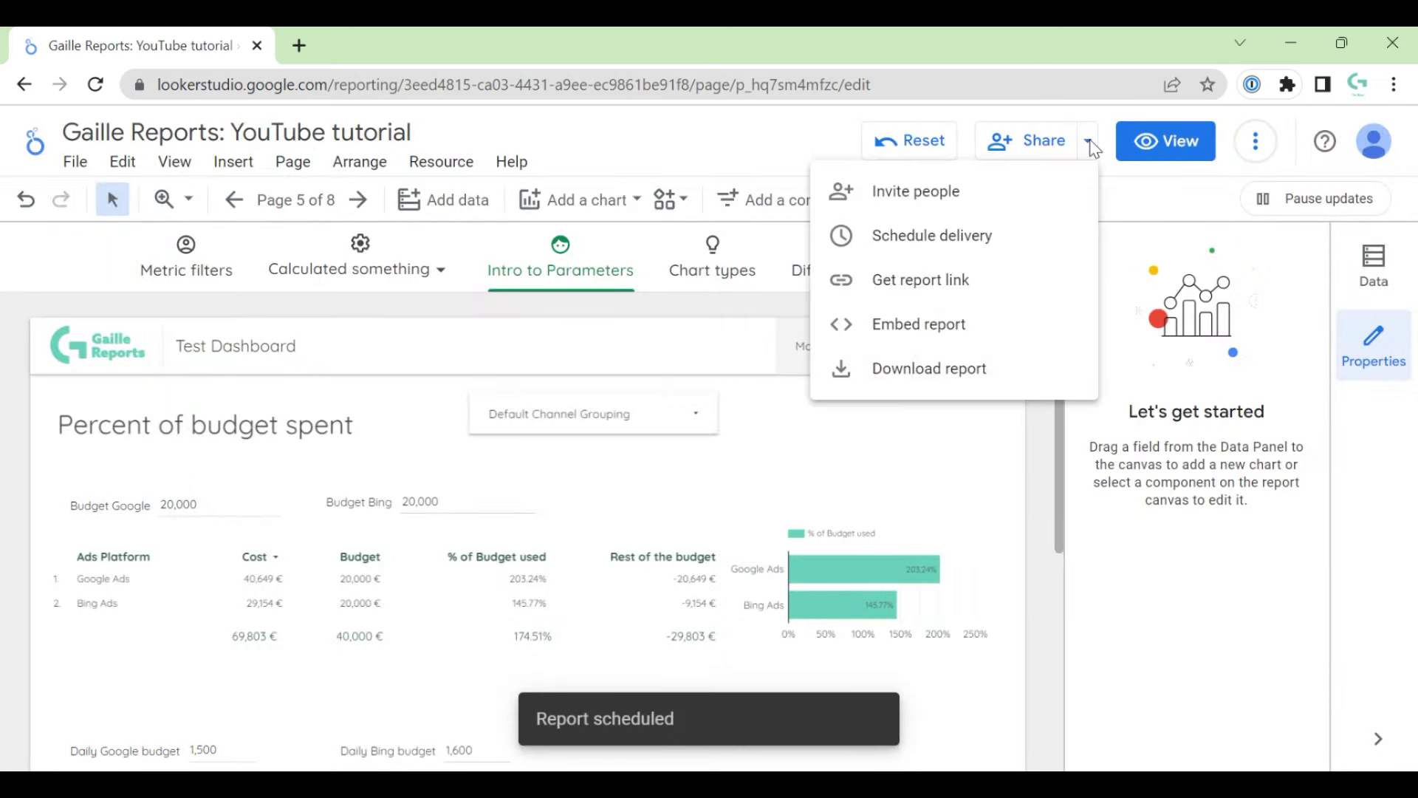
left_click(974, 245)
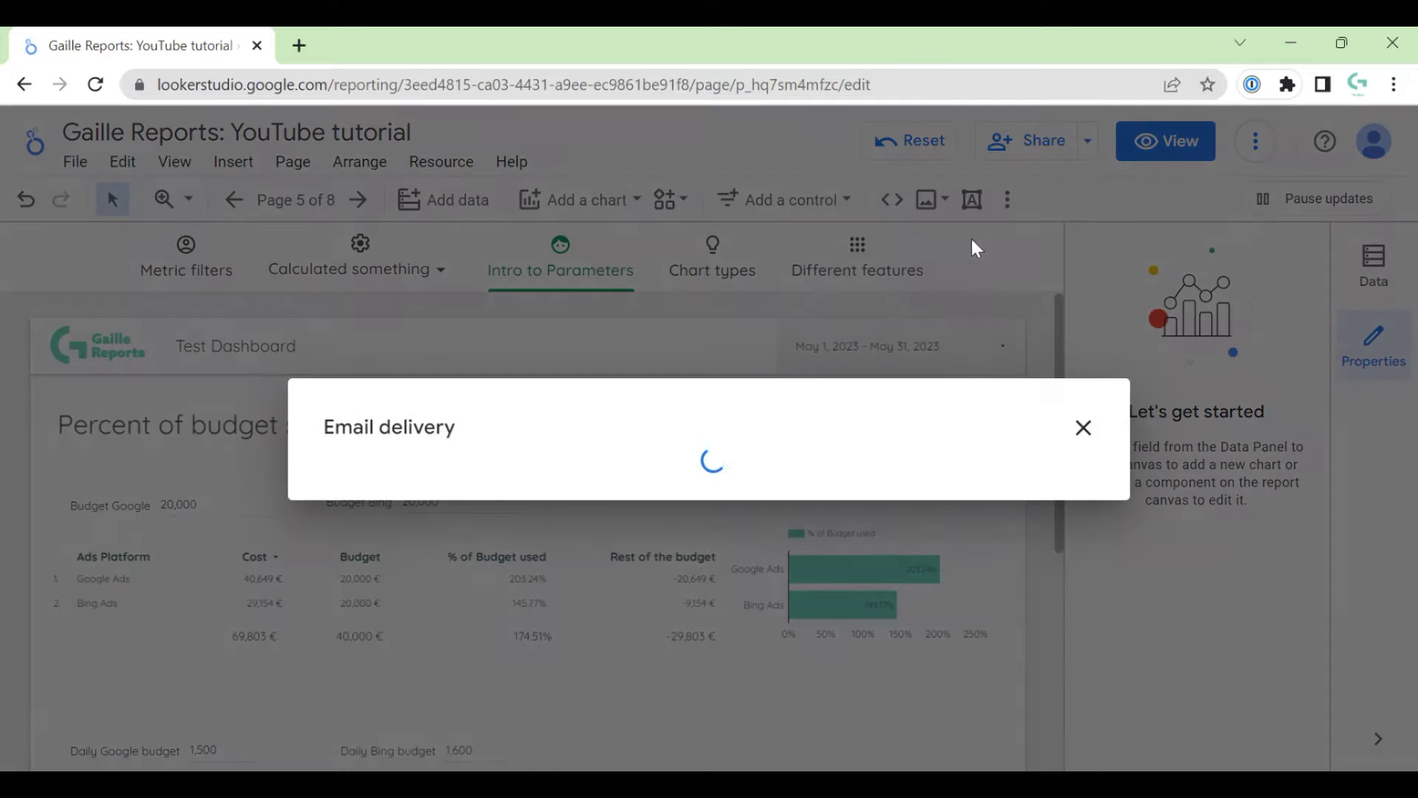
left_click(1043, 256)
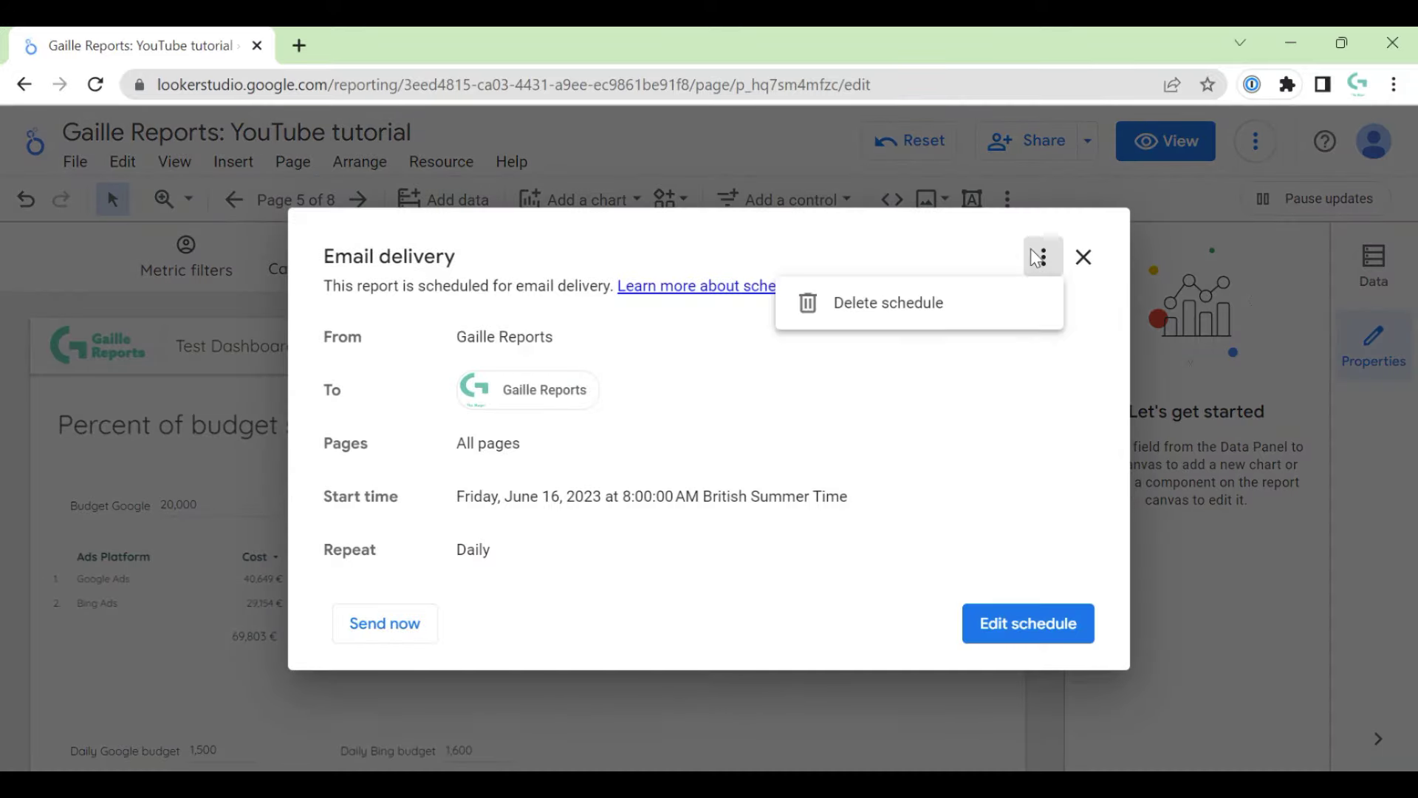
left_click(748, 246)
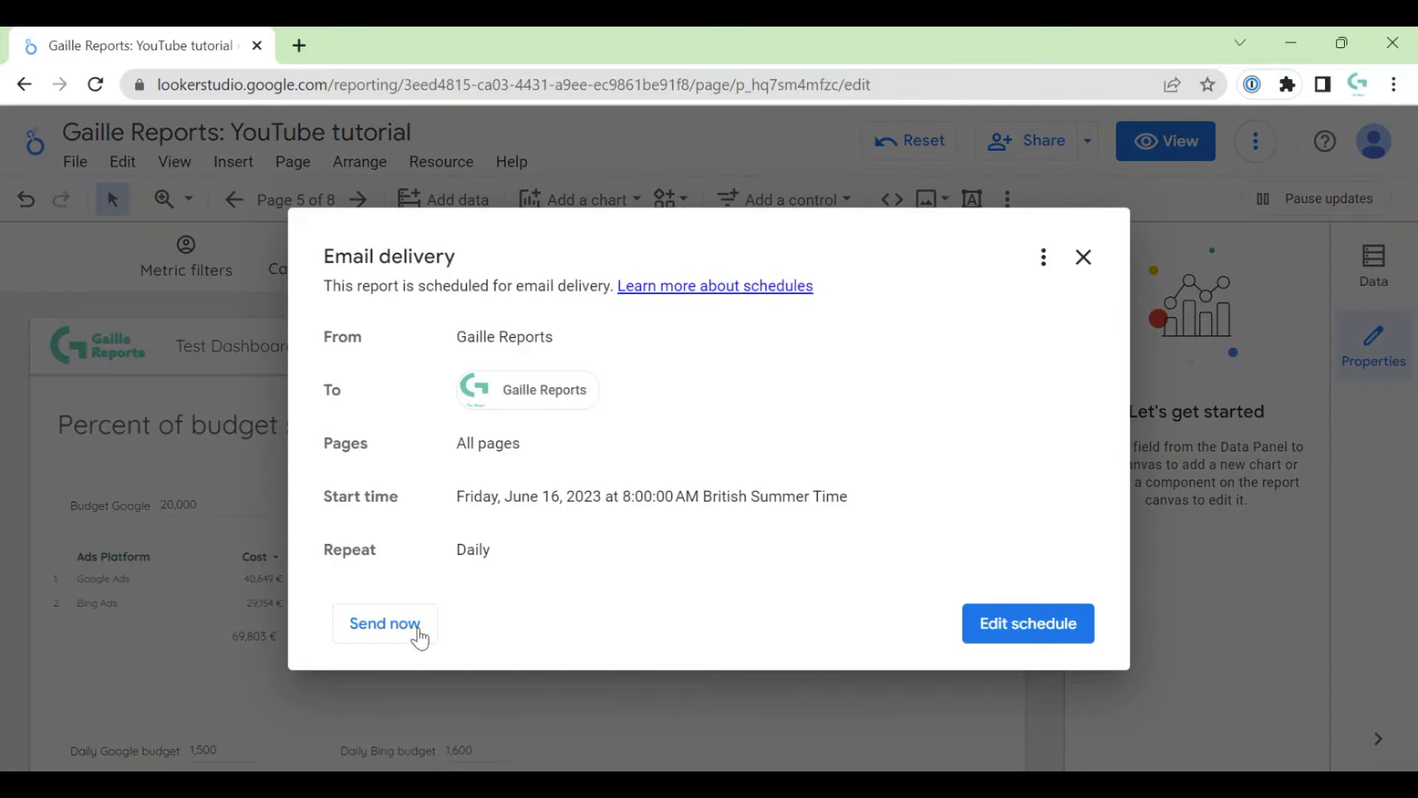
left_click(1043, 257)
left_click(971, 400)
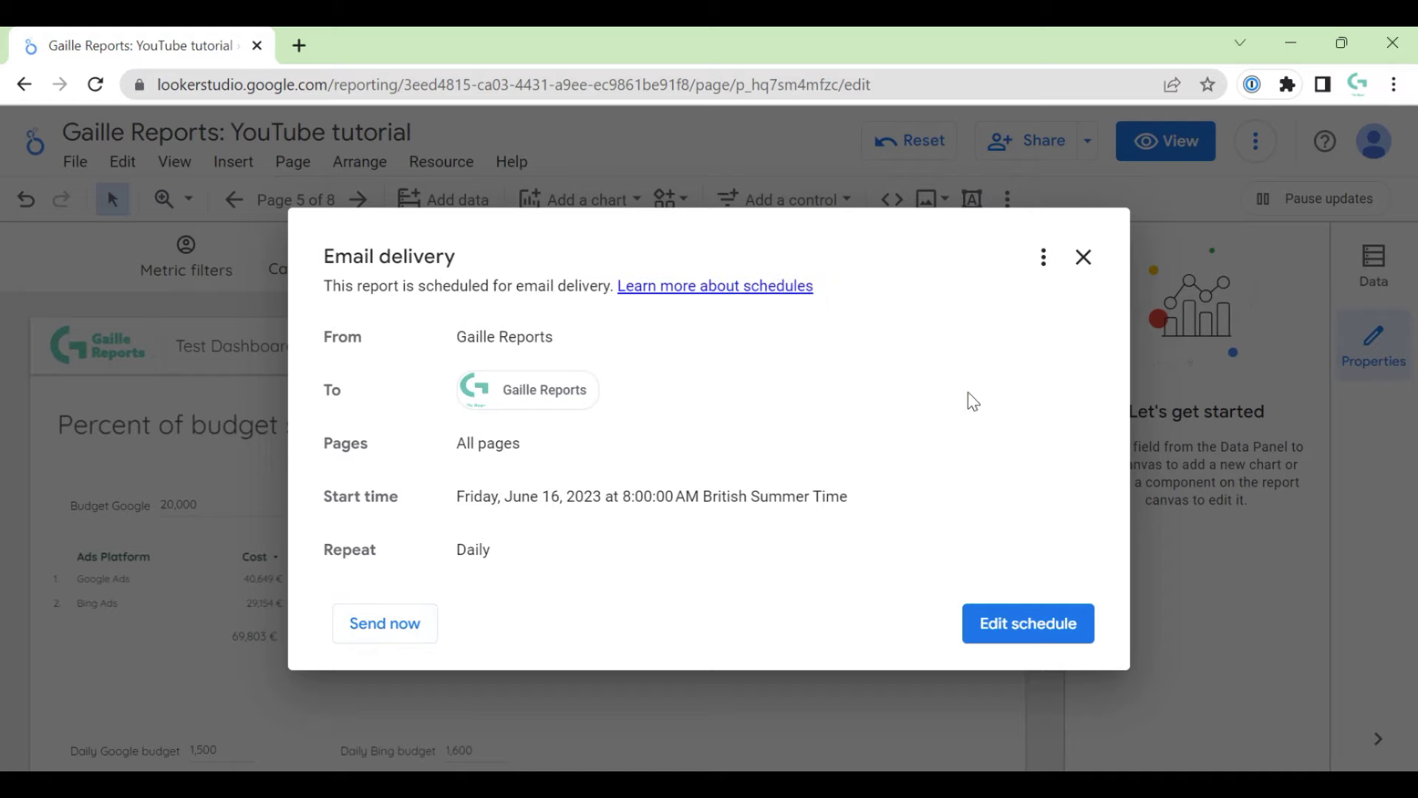